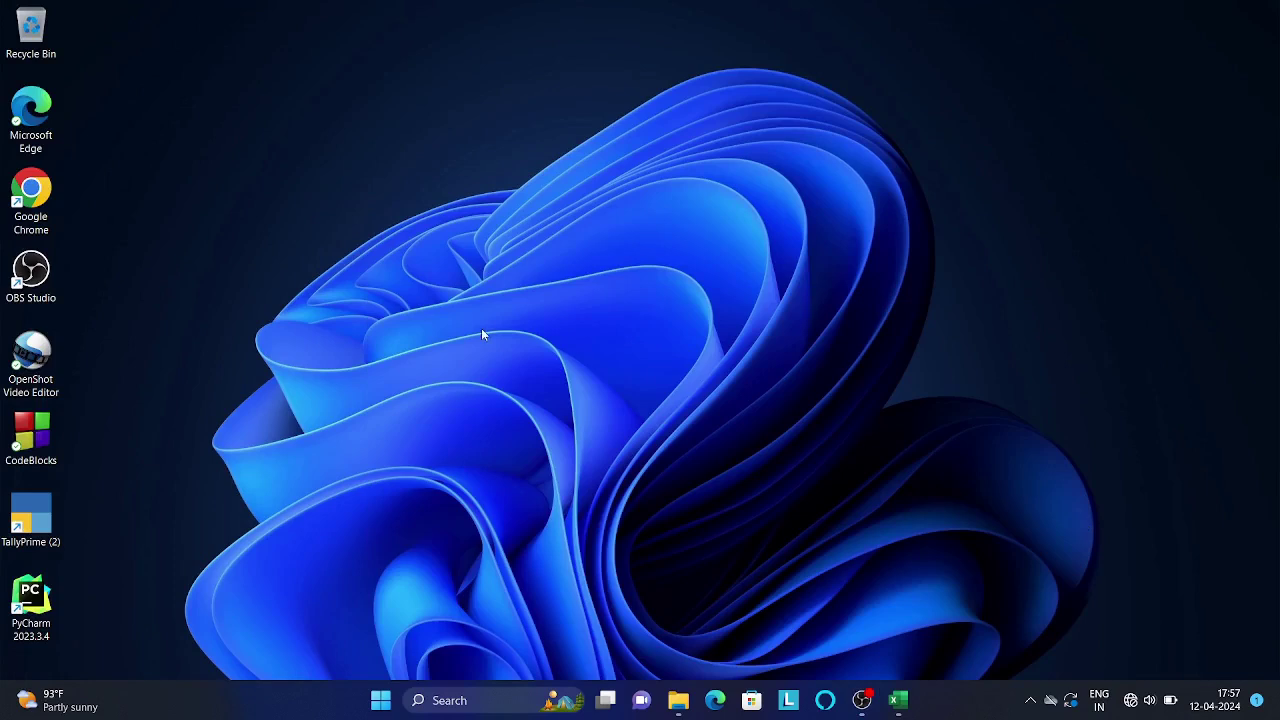
pyautogui.rightClick(307, 176)
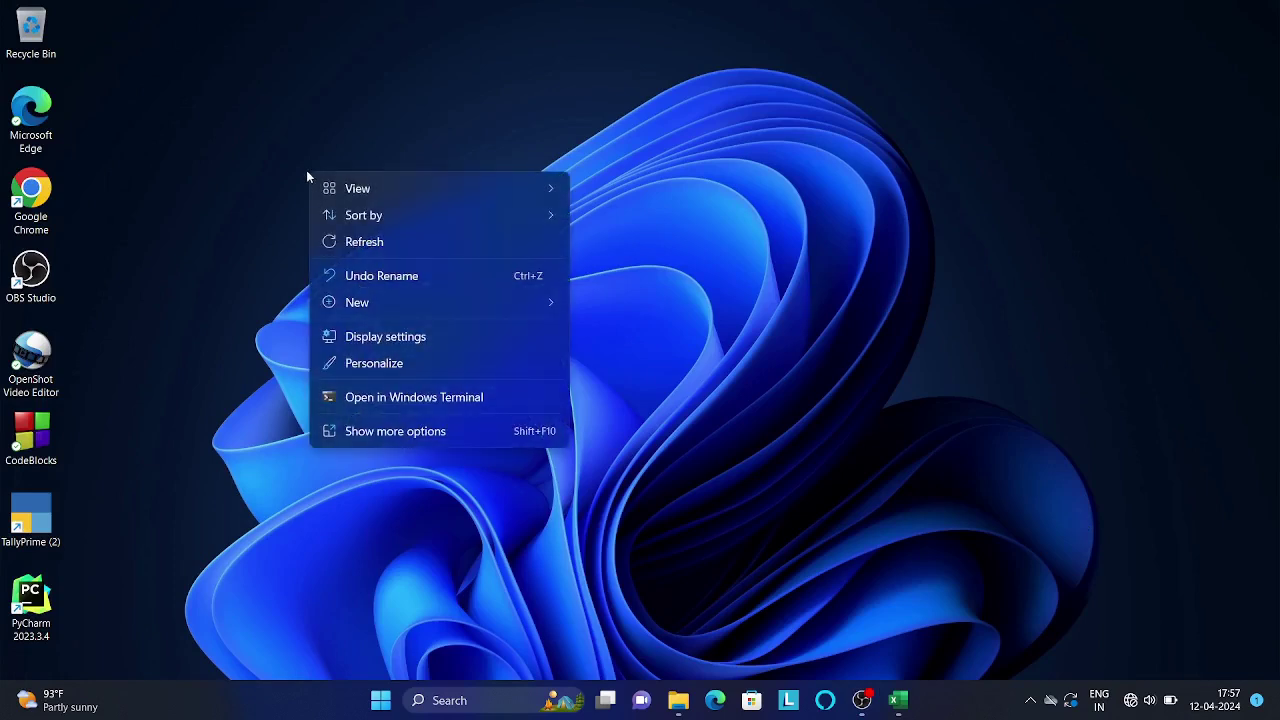
pyautogui.click(351, 245)
pyautogui.rightClick(351, 244)
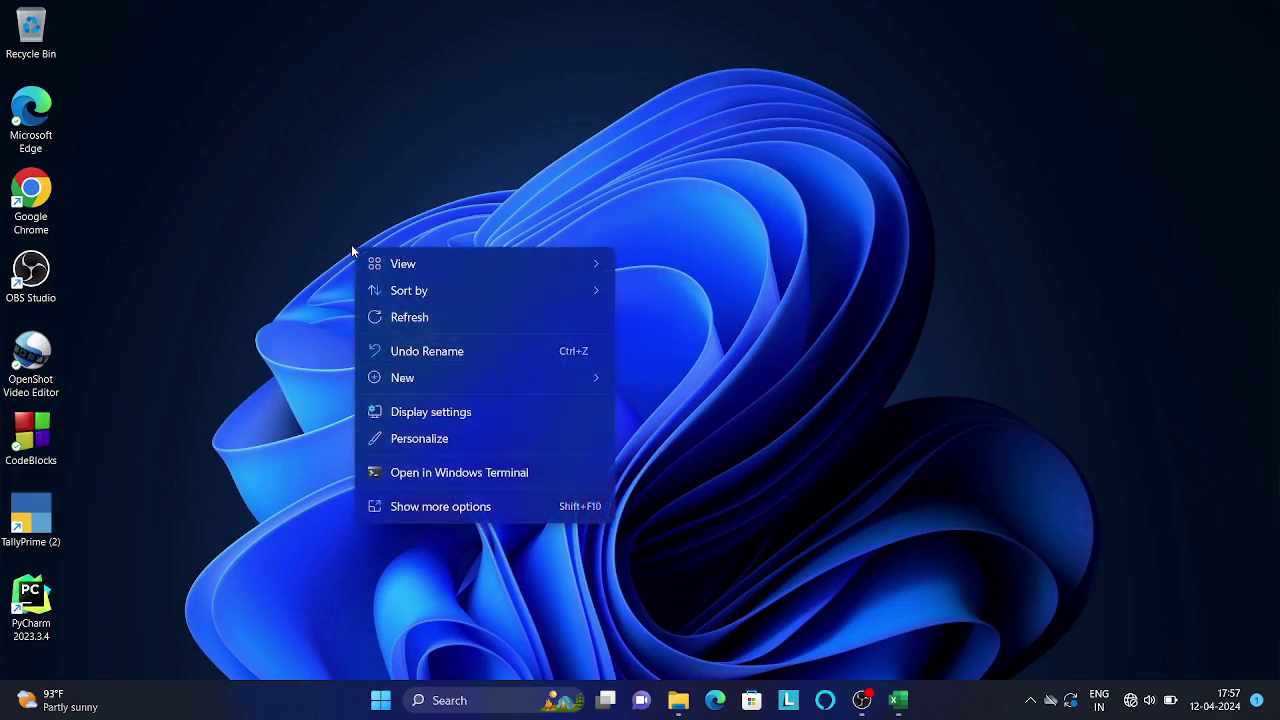
pyautogui.click(392, 317)
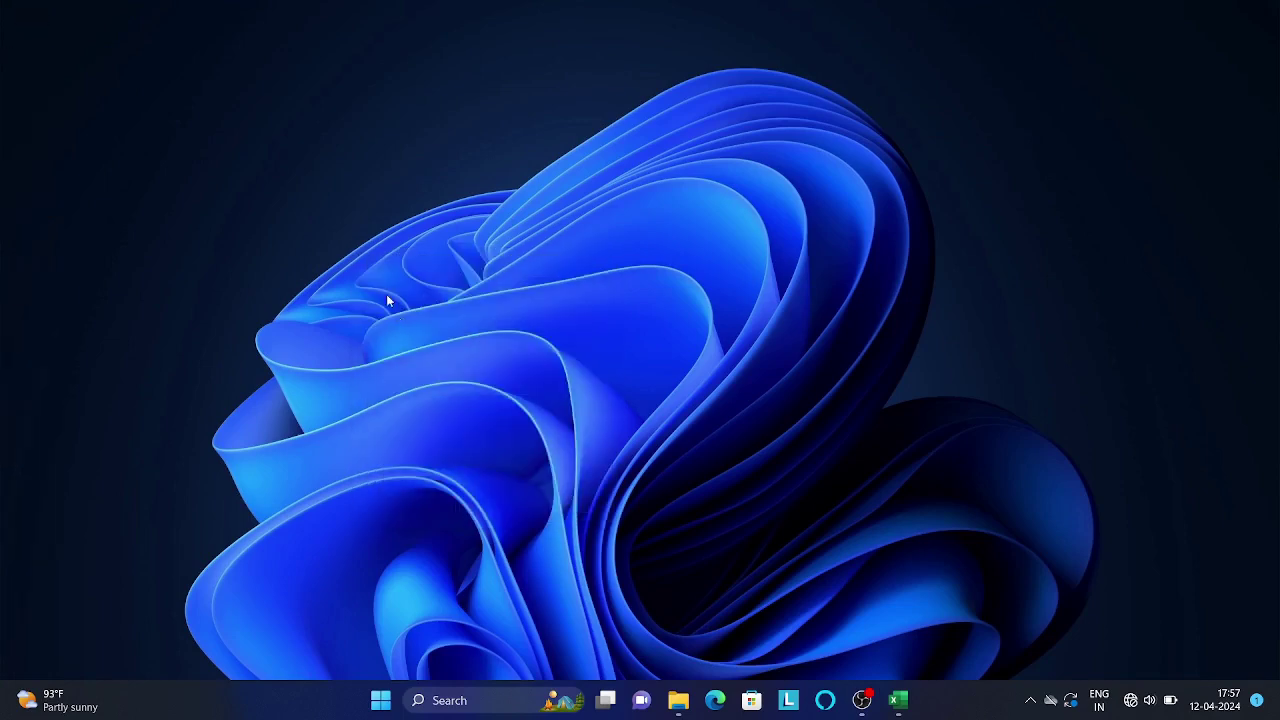
pyautogui.rightClick(330, 143)
pyautogui.click(371, 216)
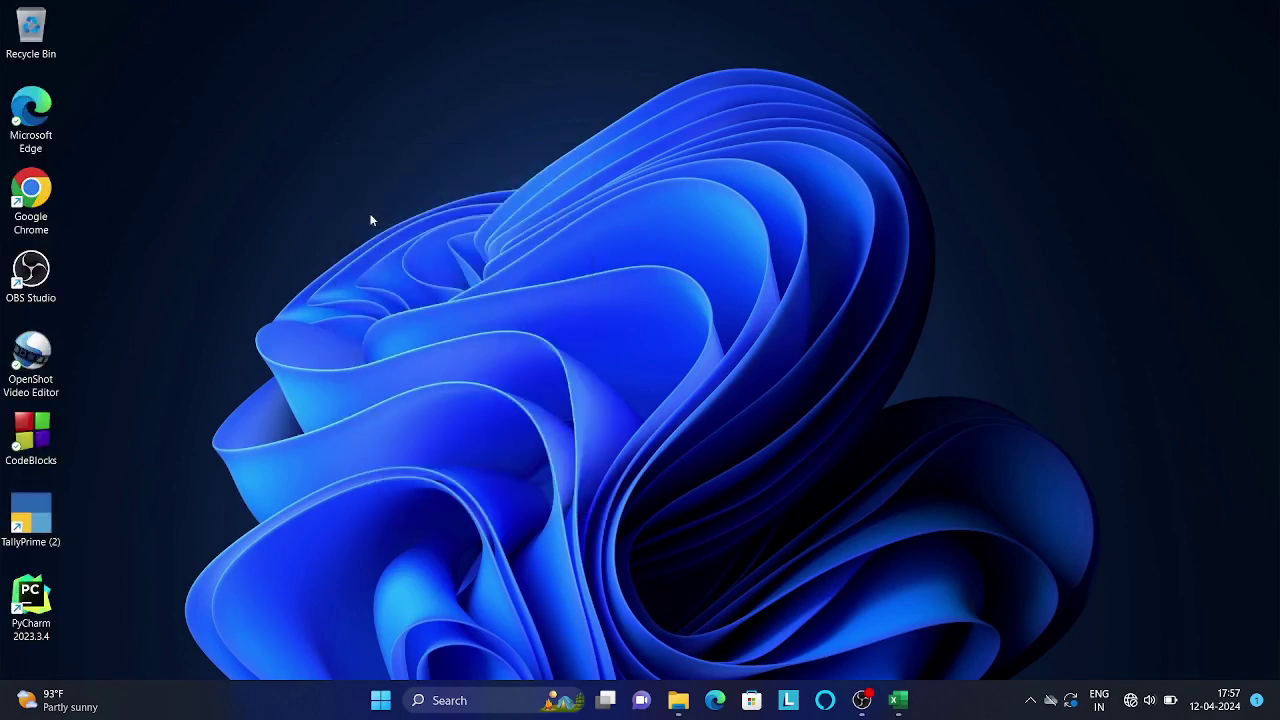
# Step: Switch to the Excel workbook and examine the topic list on Sheet4 and the employee lookup tables on Sheet5 and Sheet6
pyautogui.hotkey('alt', 'Tab')
pyautogui.hotkey('alt', 'Tab')
pyautogui.hotkey('alt', 'Tab')
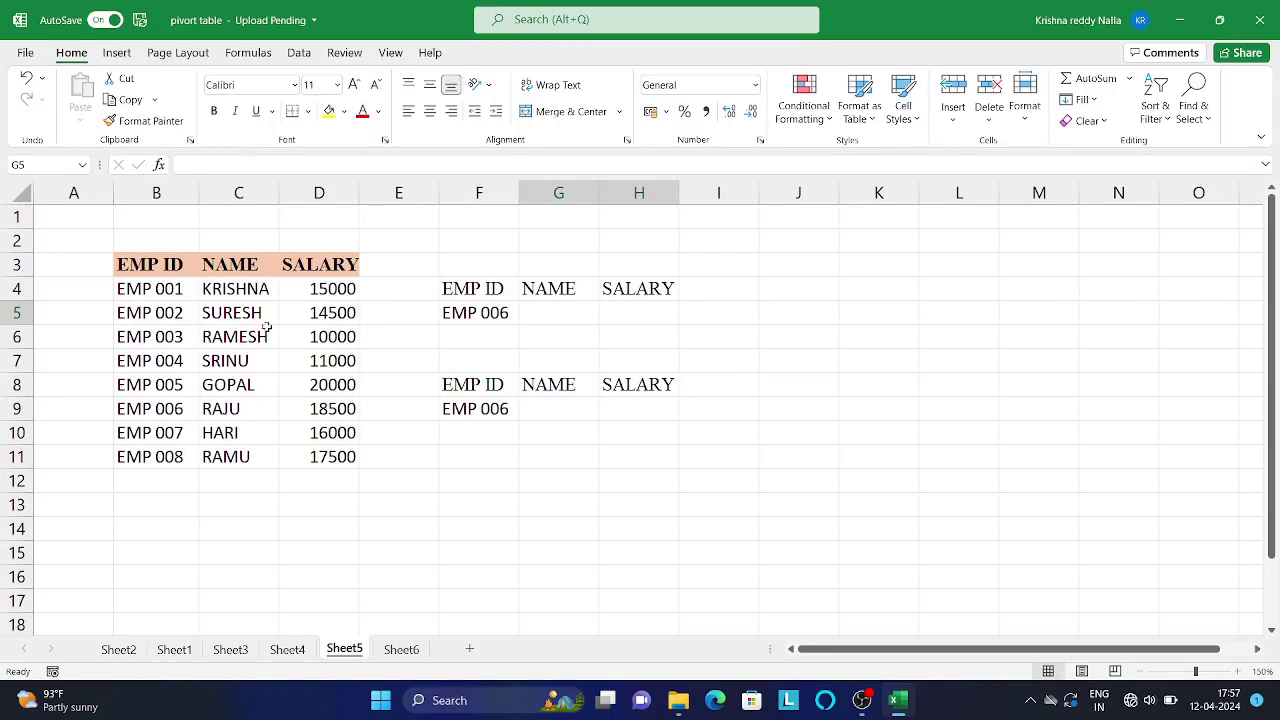
pyautogui.click(298, 652)
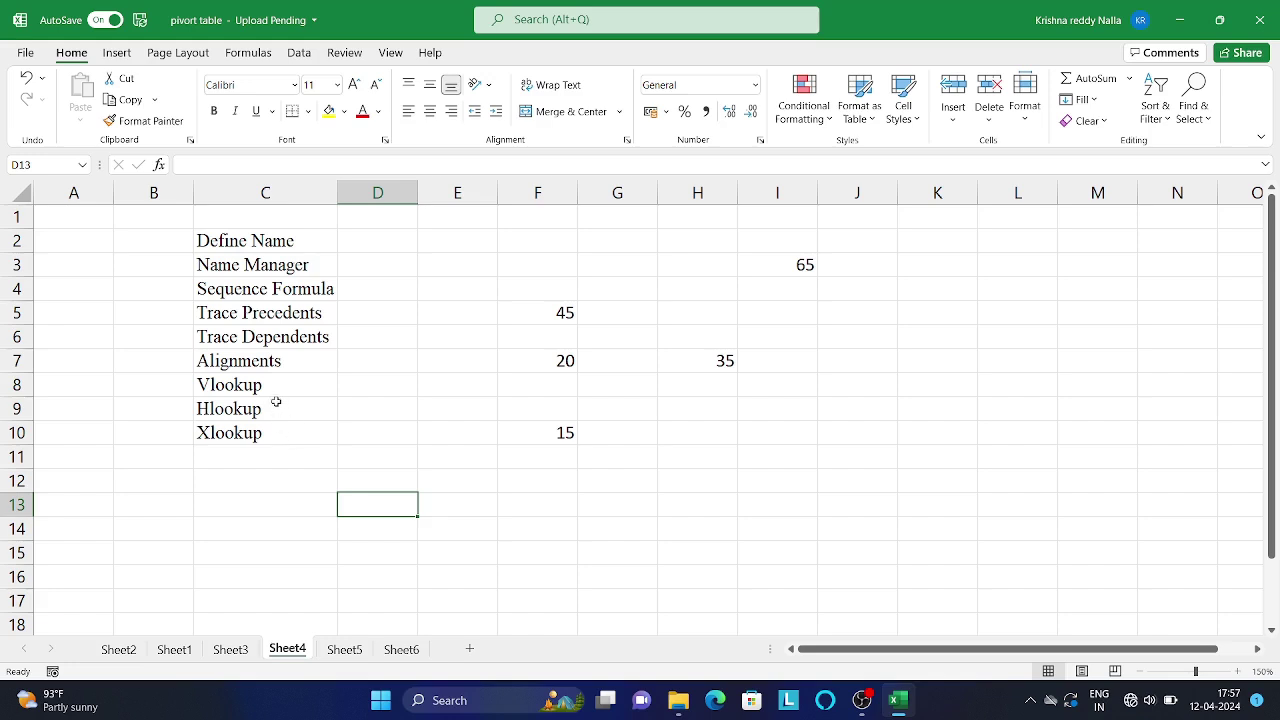
pyautogui.click(270, 434)
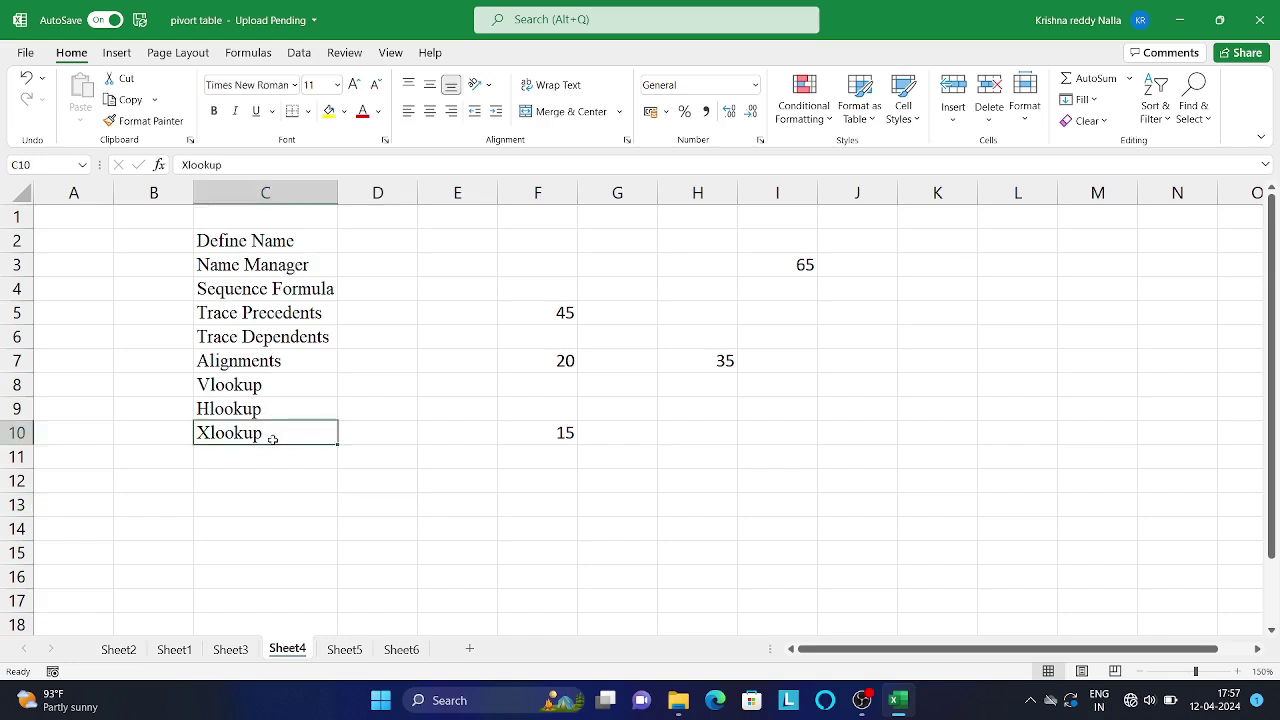
pyautogui.click(266, 476)
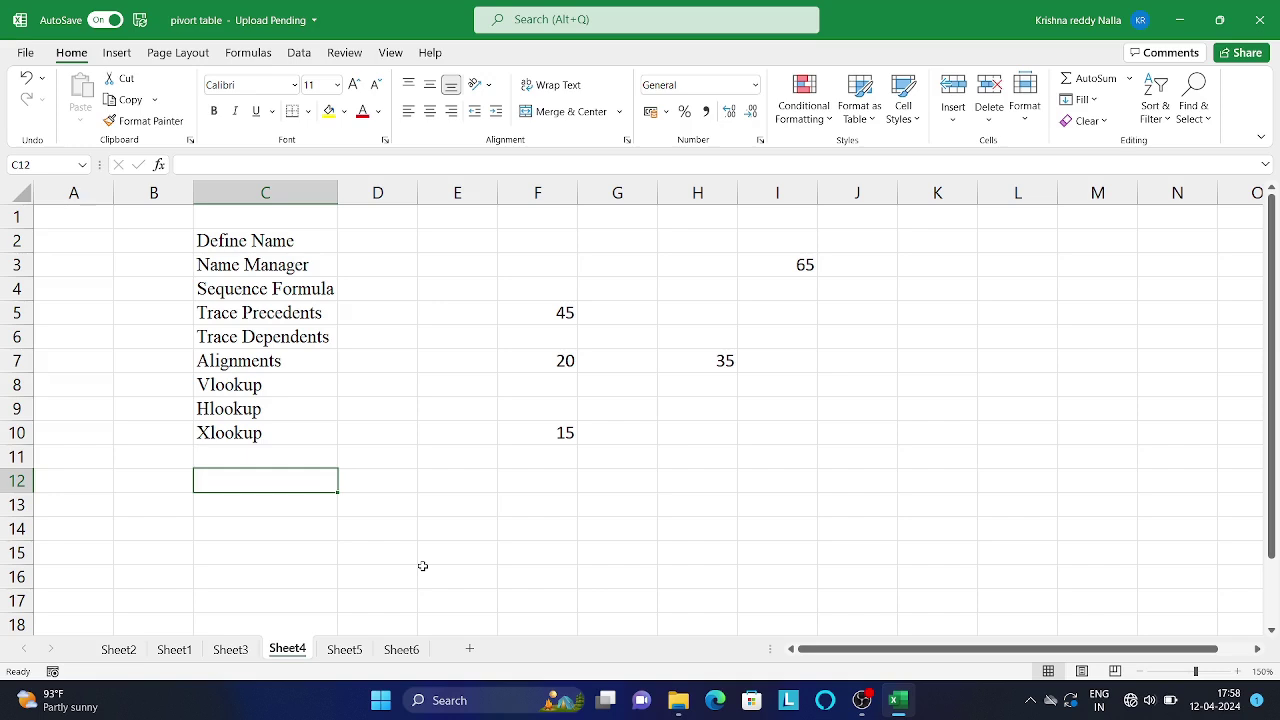
pyautogui.click(358, 650)
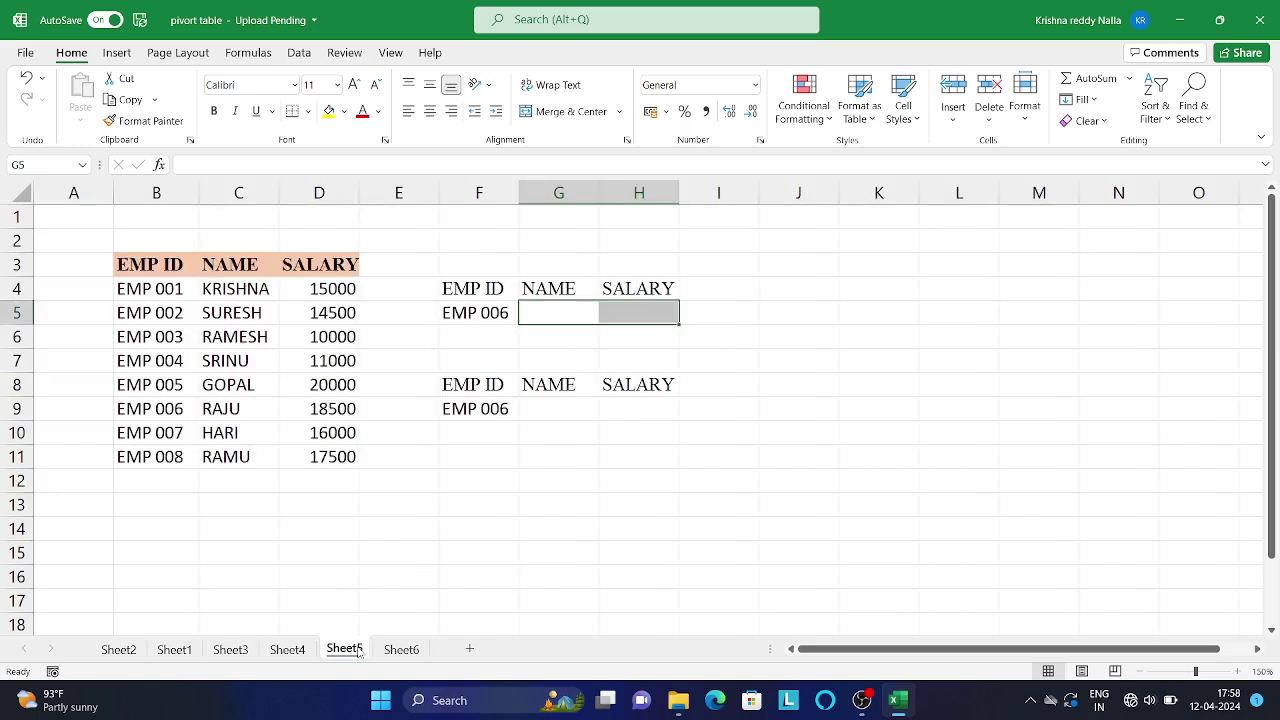
pyautogui.click(401, 649)
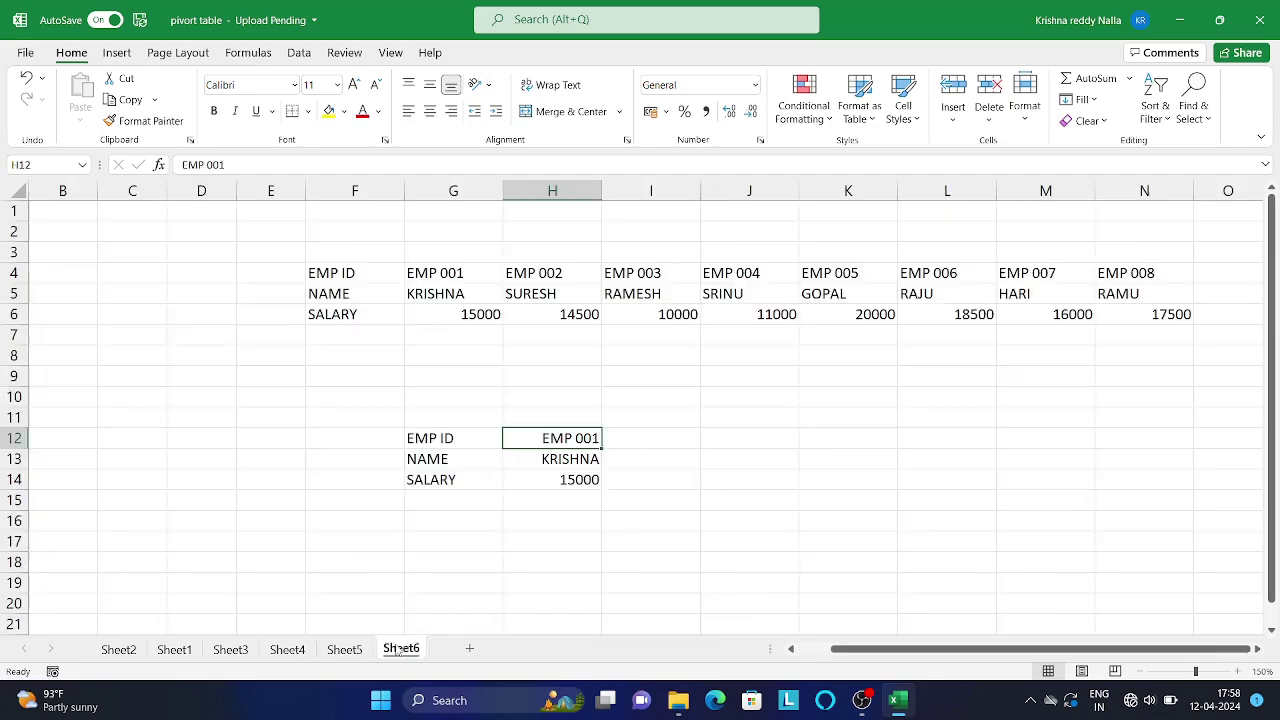
# Step: Start a VLOOKUP formula in cell G5 of Sheet5, with the employee ID in F5 as the lookup value
pyautogui.click(343, 650)
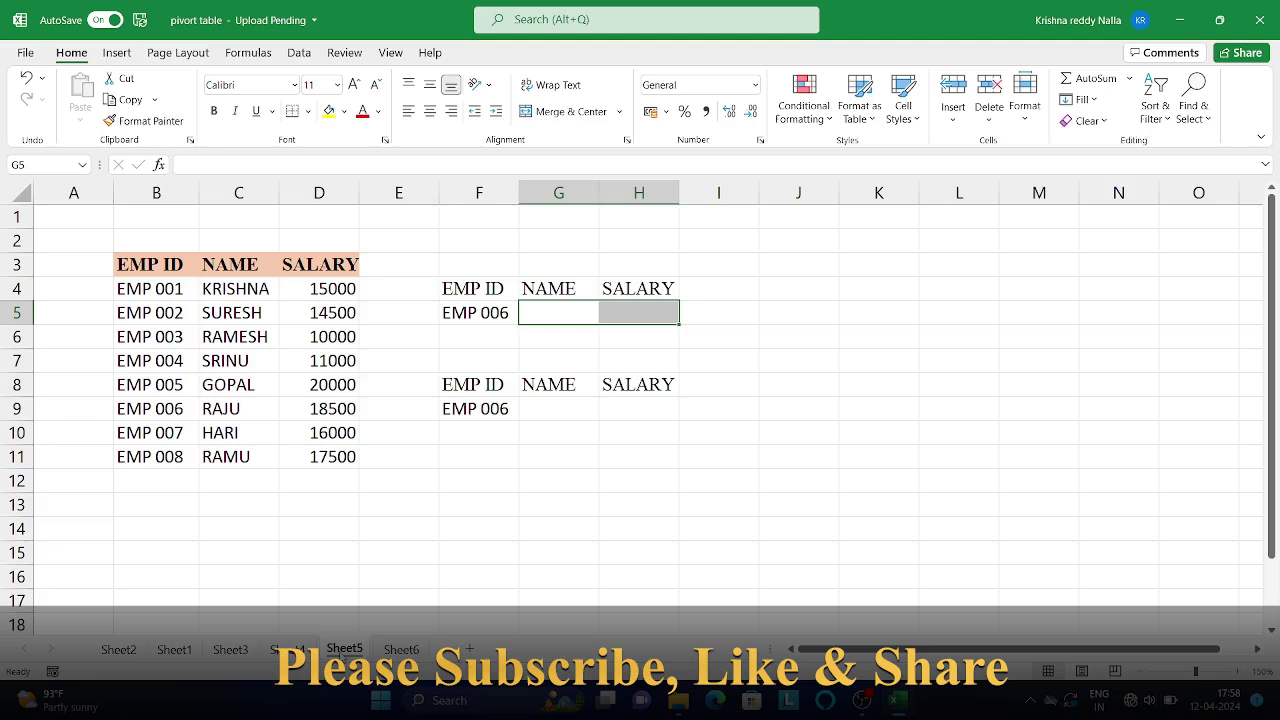
pyautogui.press('Left')
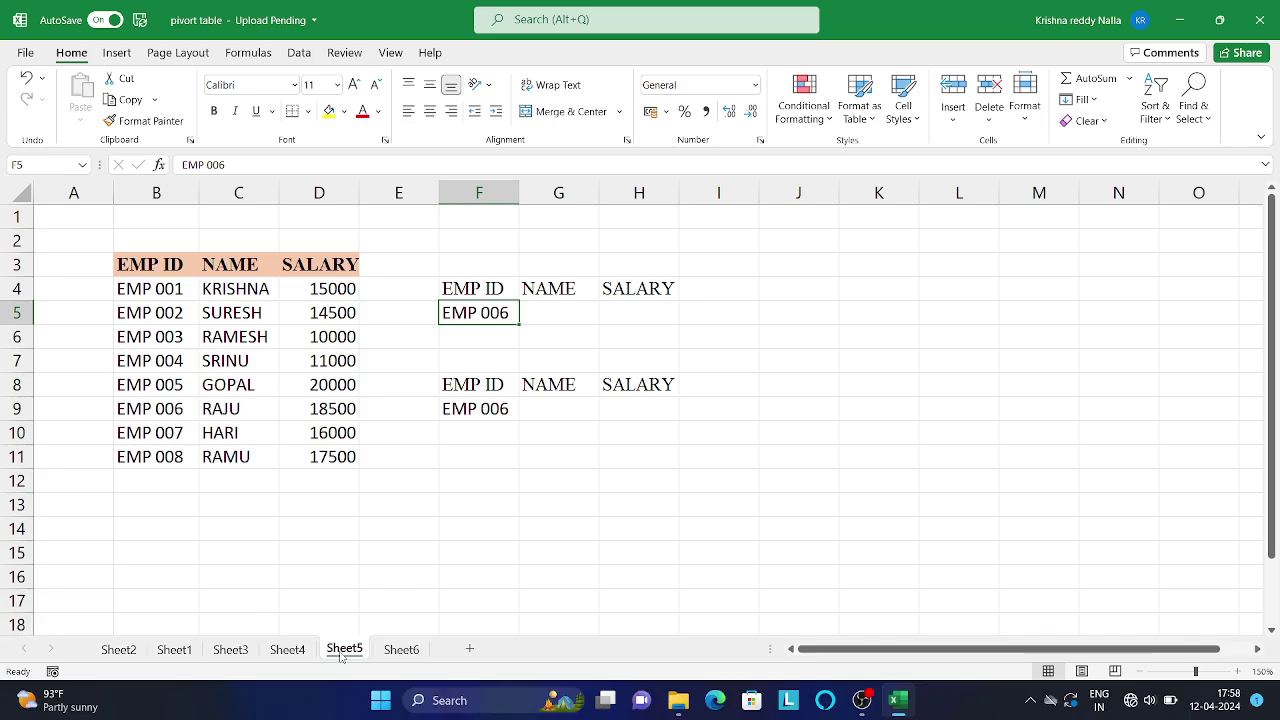
pyautogui.press('Right')
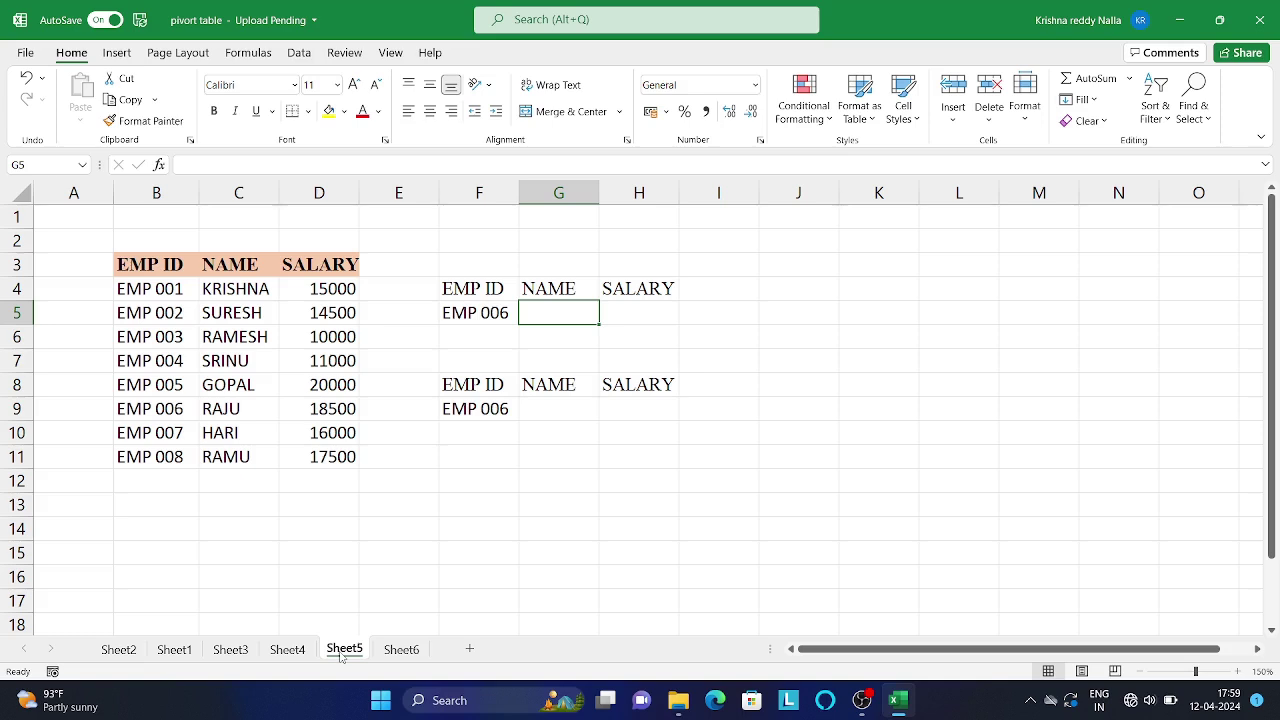
pyautogui.write('=')
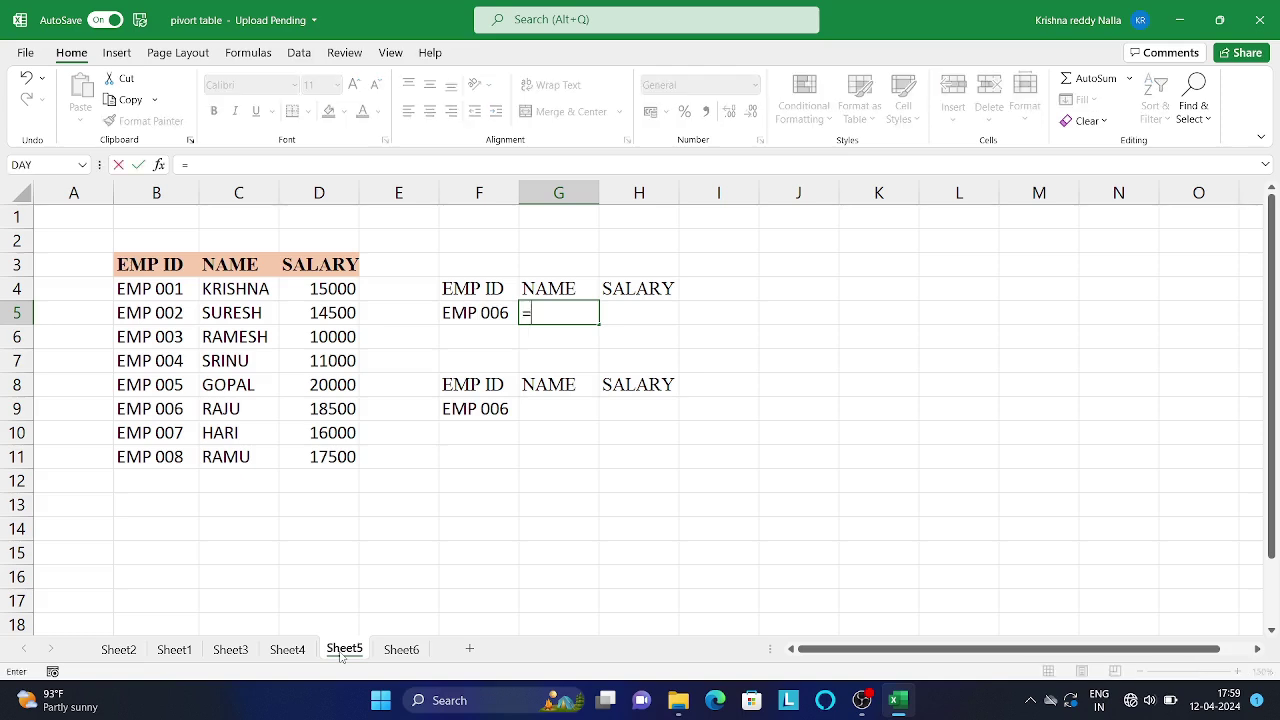
pyautogui.write('vl')
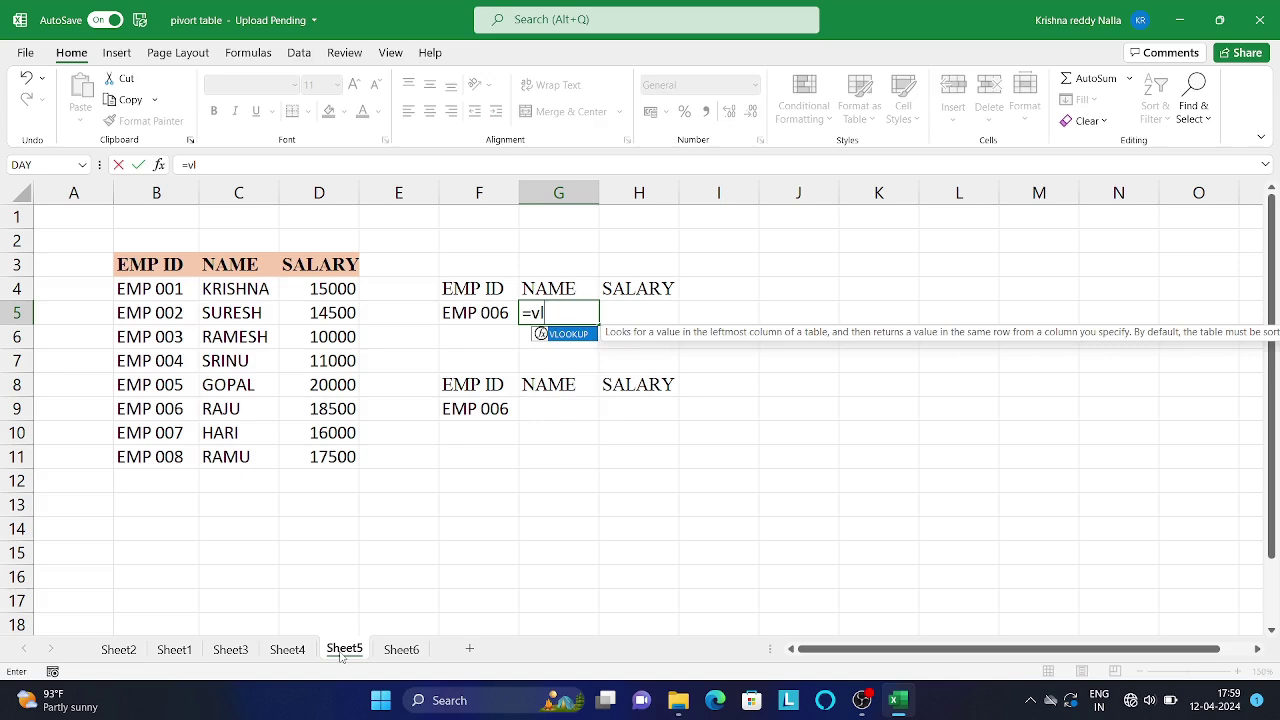
pyautogui.press('Tab')
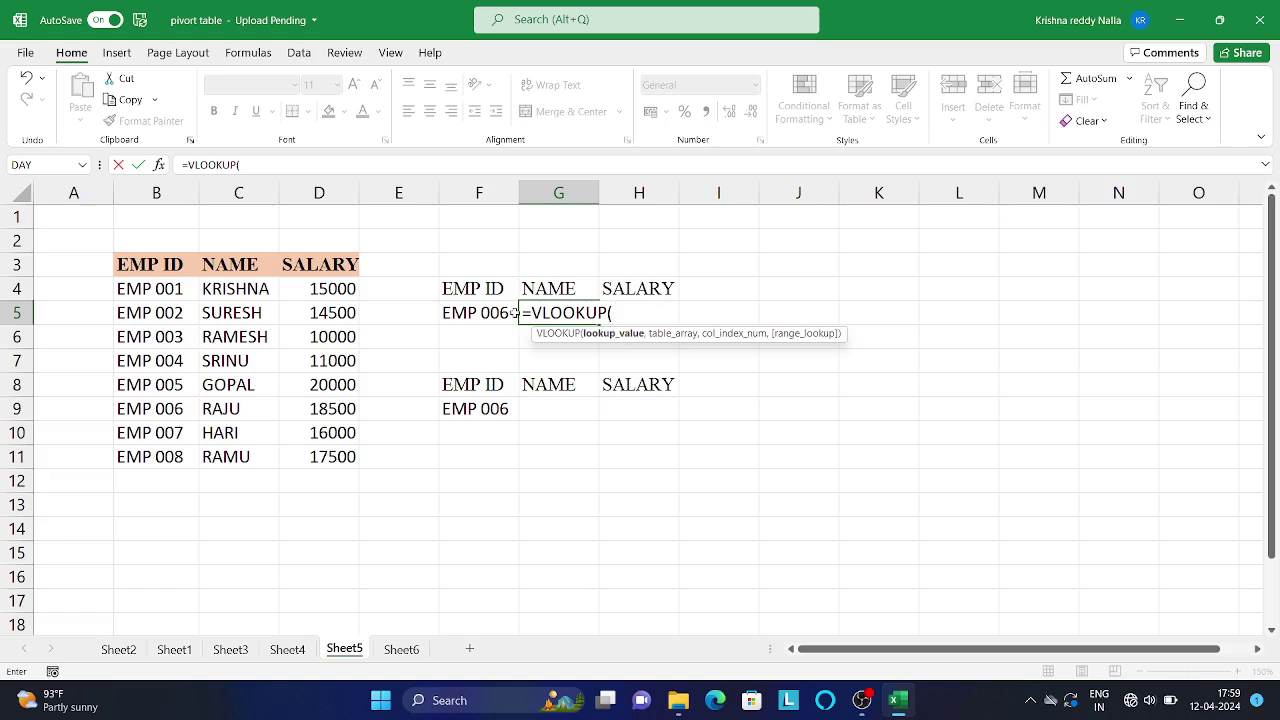
pyautogui.click(482, 313)
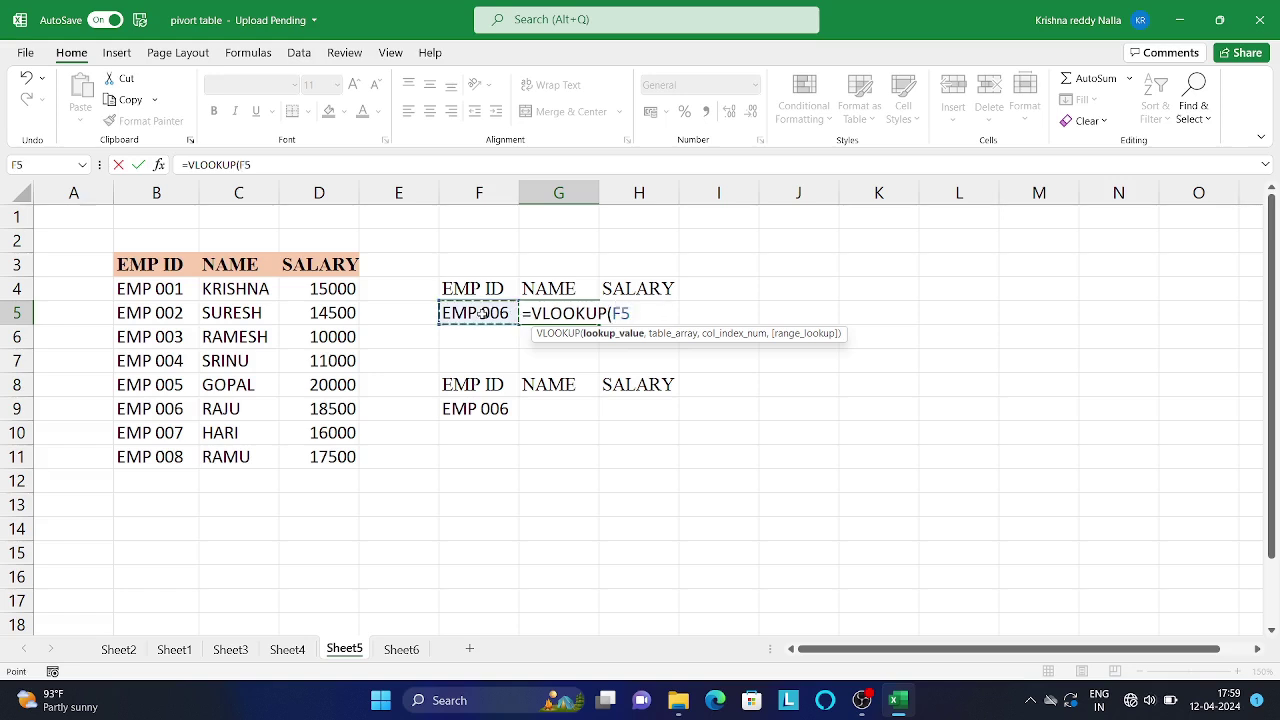
pyautogui.write(',')
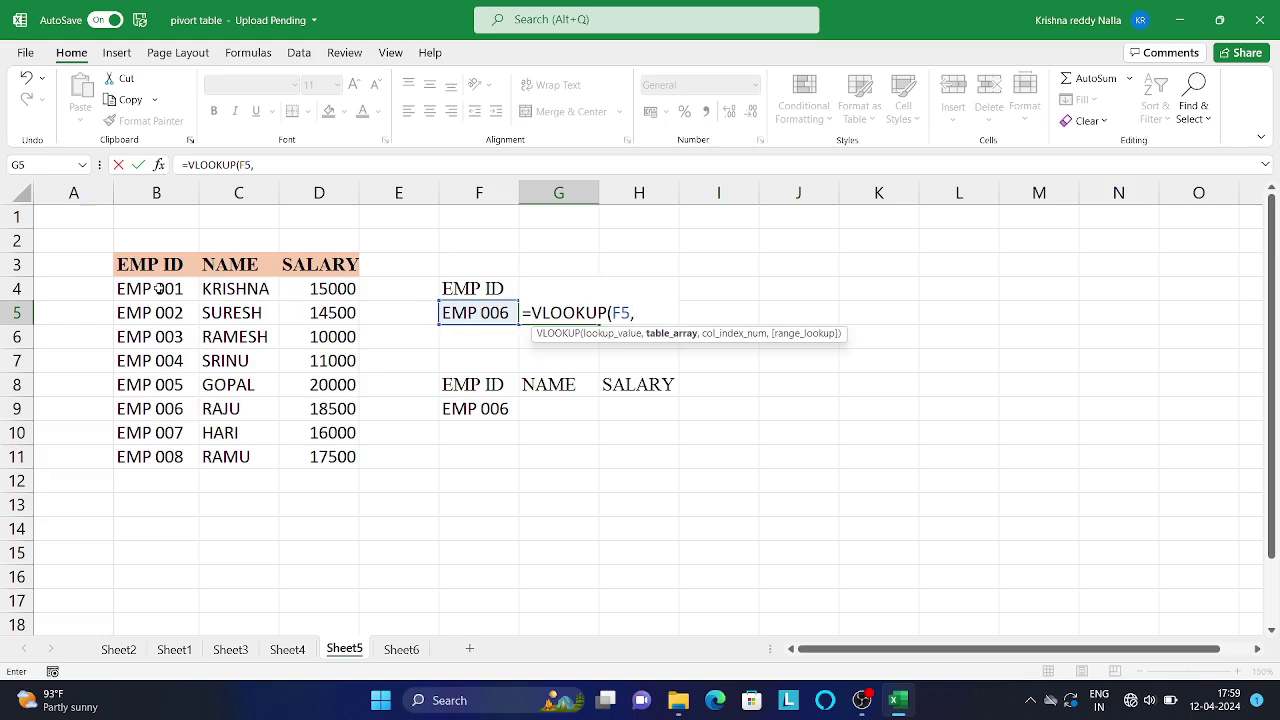
# Step: Complete the VLOOKUP in G5 with table array B4:D11, column index 2 and 0 for an exact match
pyautogui.moveTo(158, 288); pyautogui.dragTo(300, 455)
pyautogui.write(',')
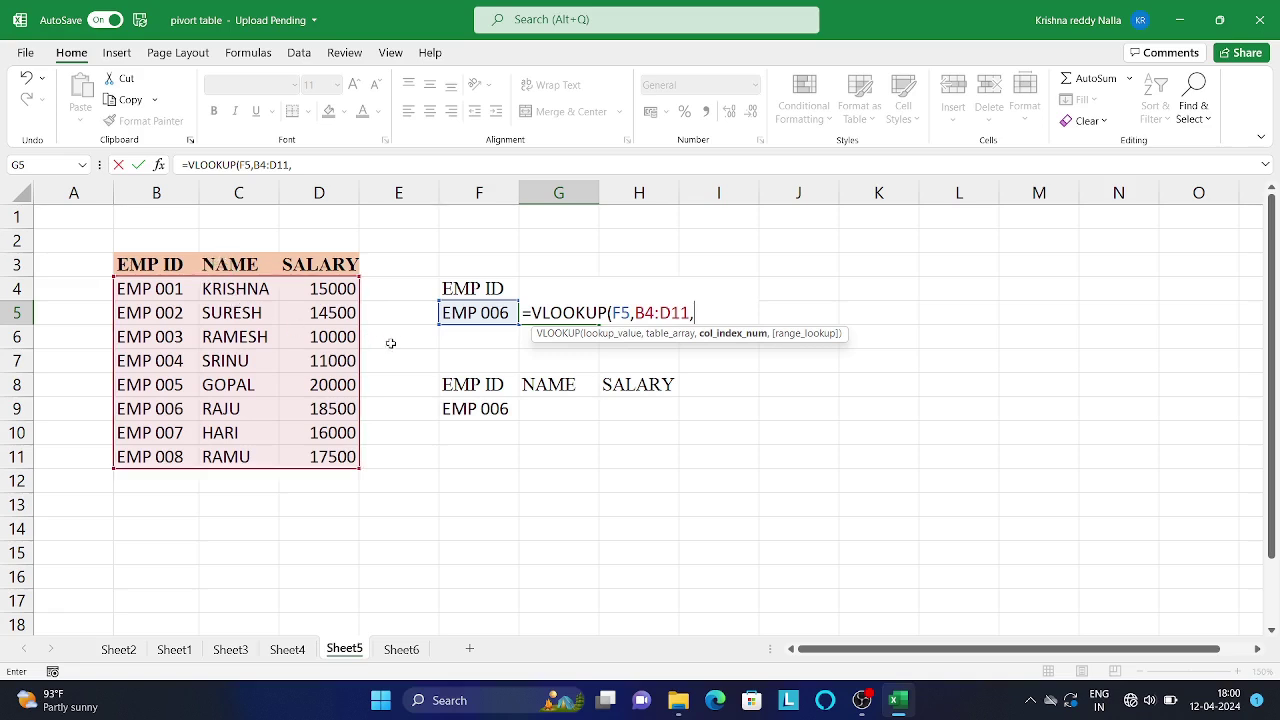
pyautogui.write('2,')
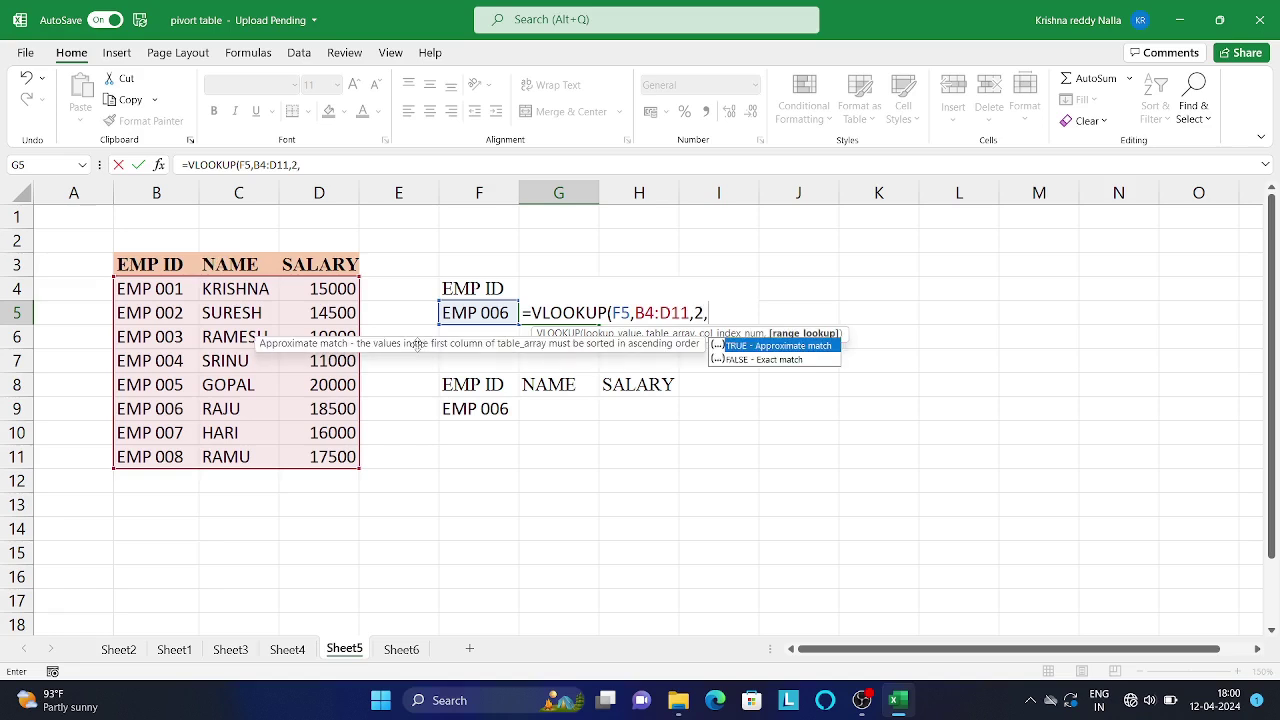
pyautogui.press('Down')
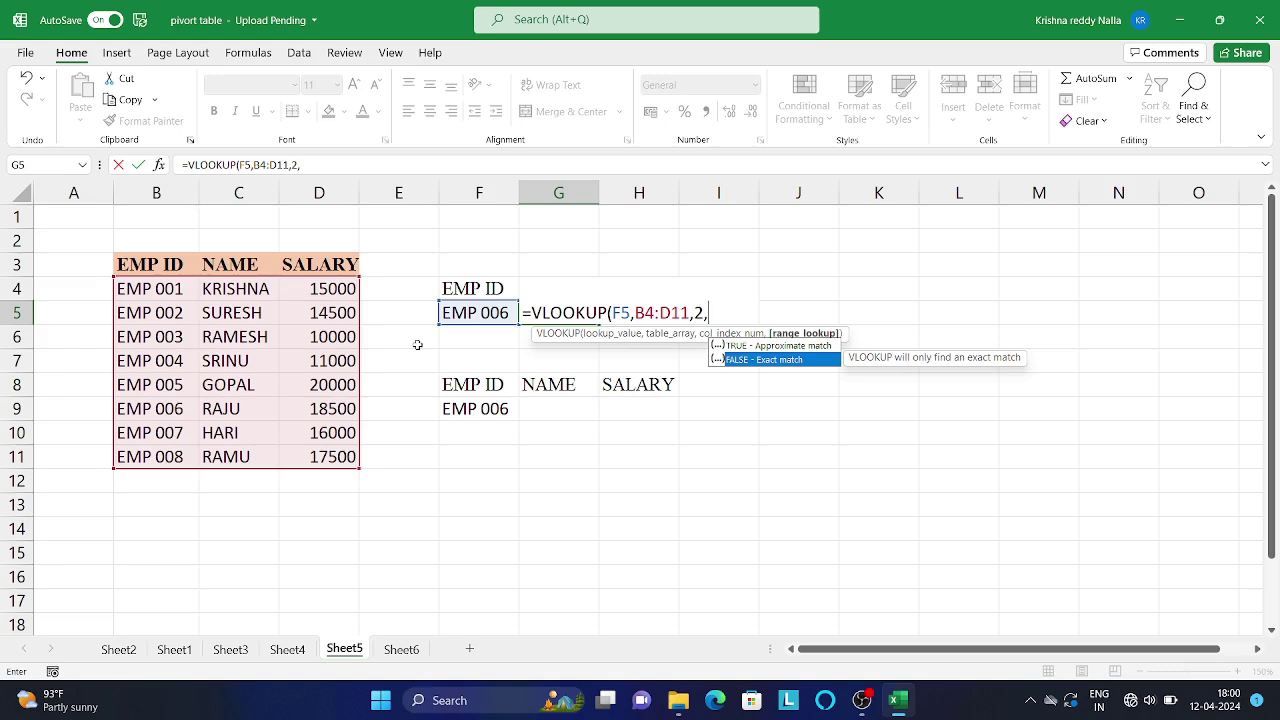
pyautogui.press('Up')
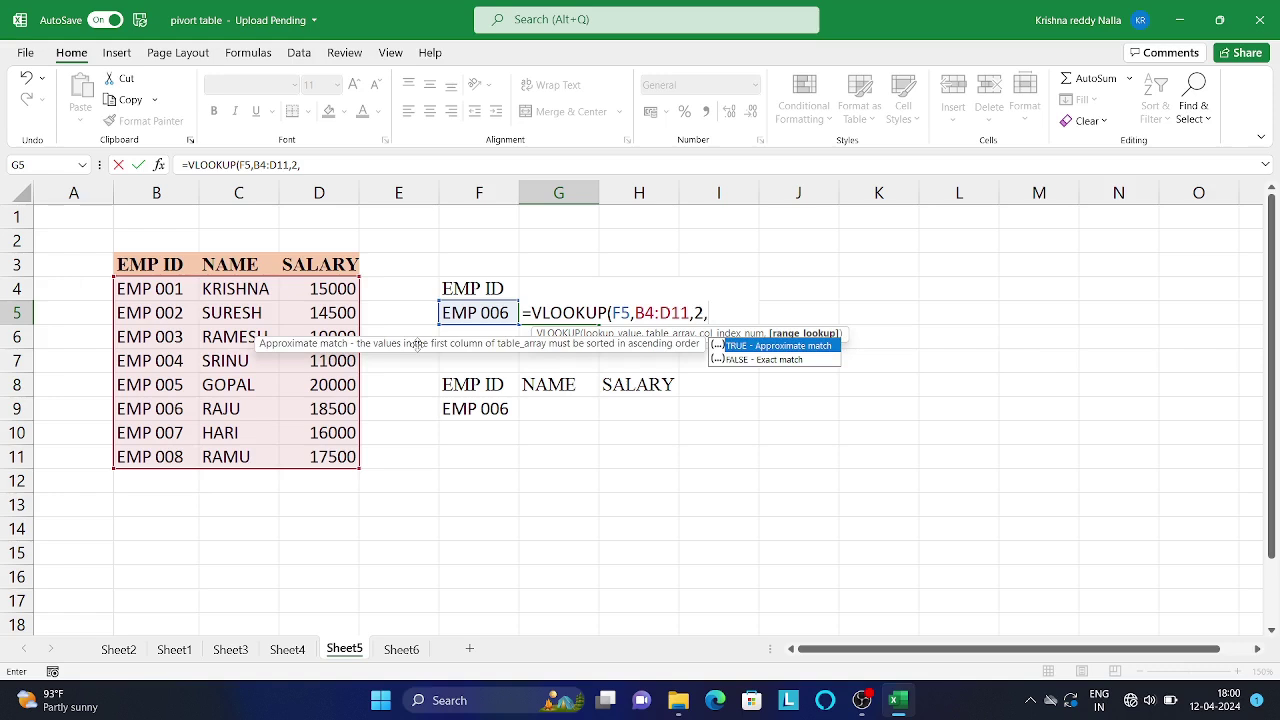
pyautogui.press('Down')
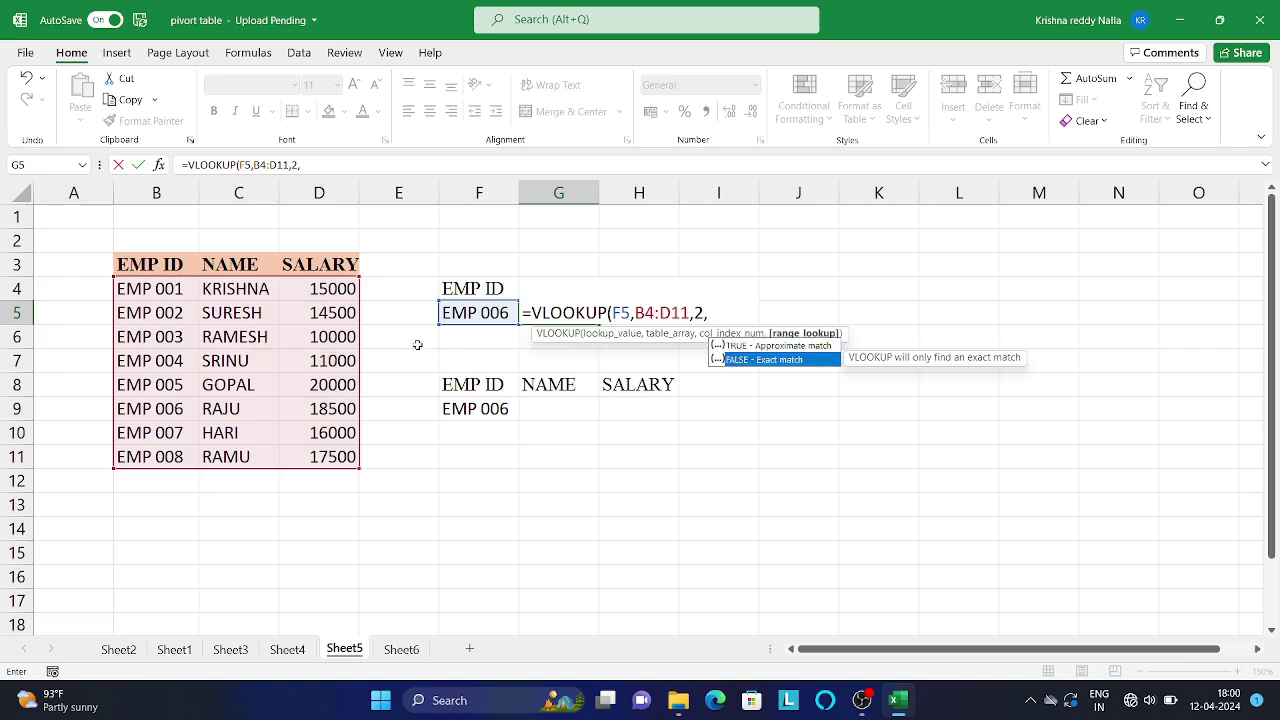
pyautogui.write('0')
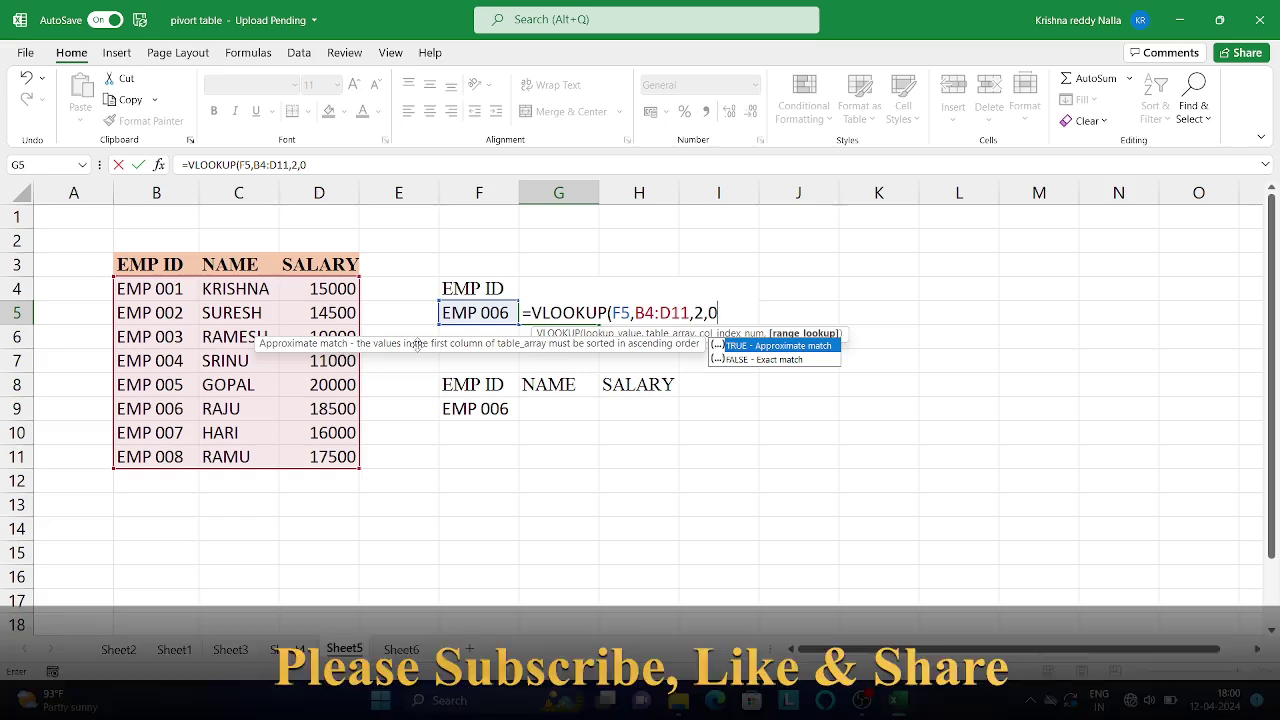
pyautogui.write(')')
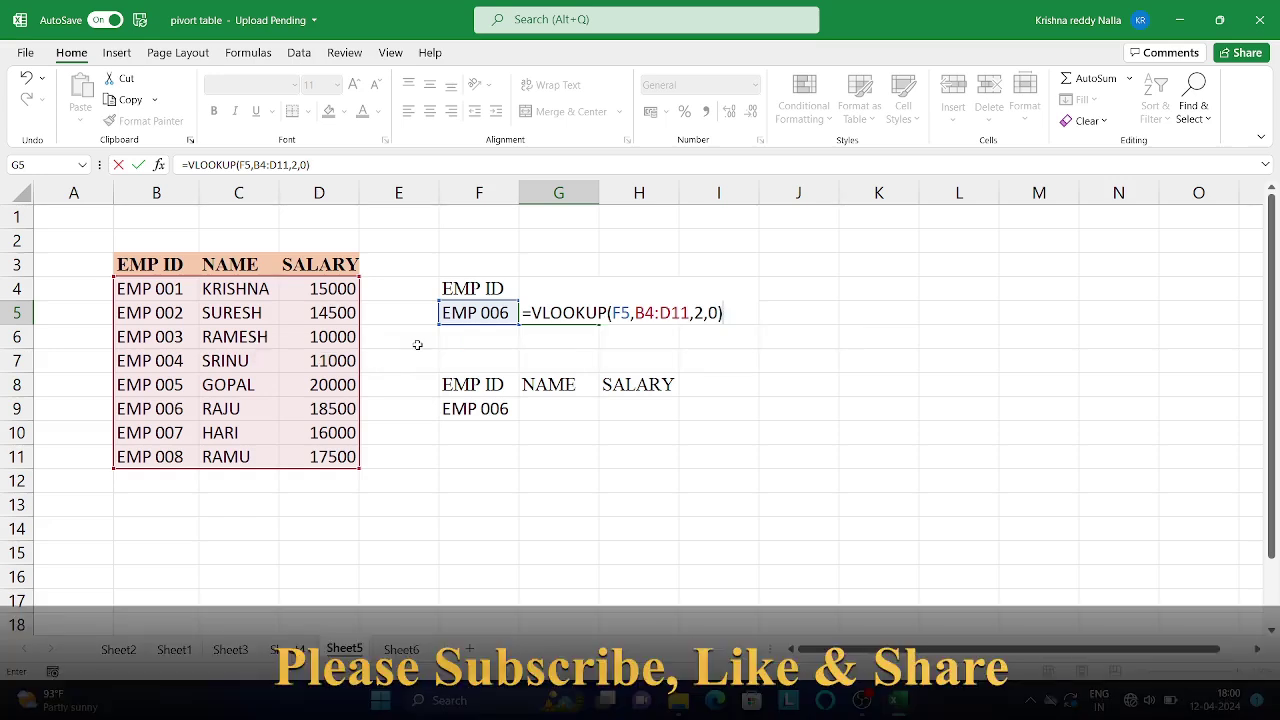
pyautogui.press('Return')
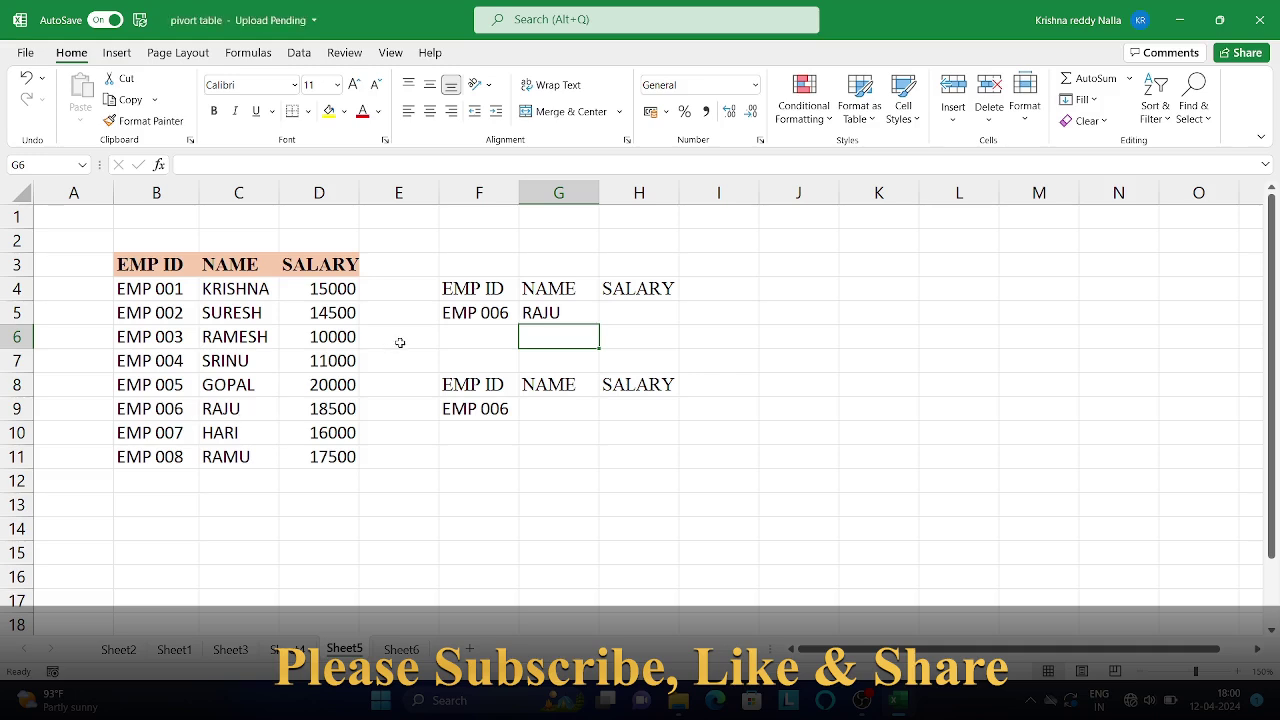
# Step: Start a VLOOKUP formula in the salary cell H5, with the employee ID in F5 as the lookup value
pyautogui.press('Up')
pyautogui.press('Right')
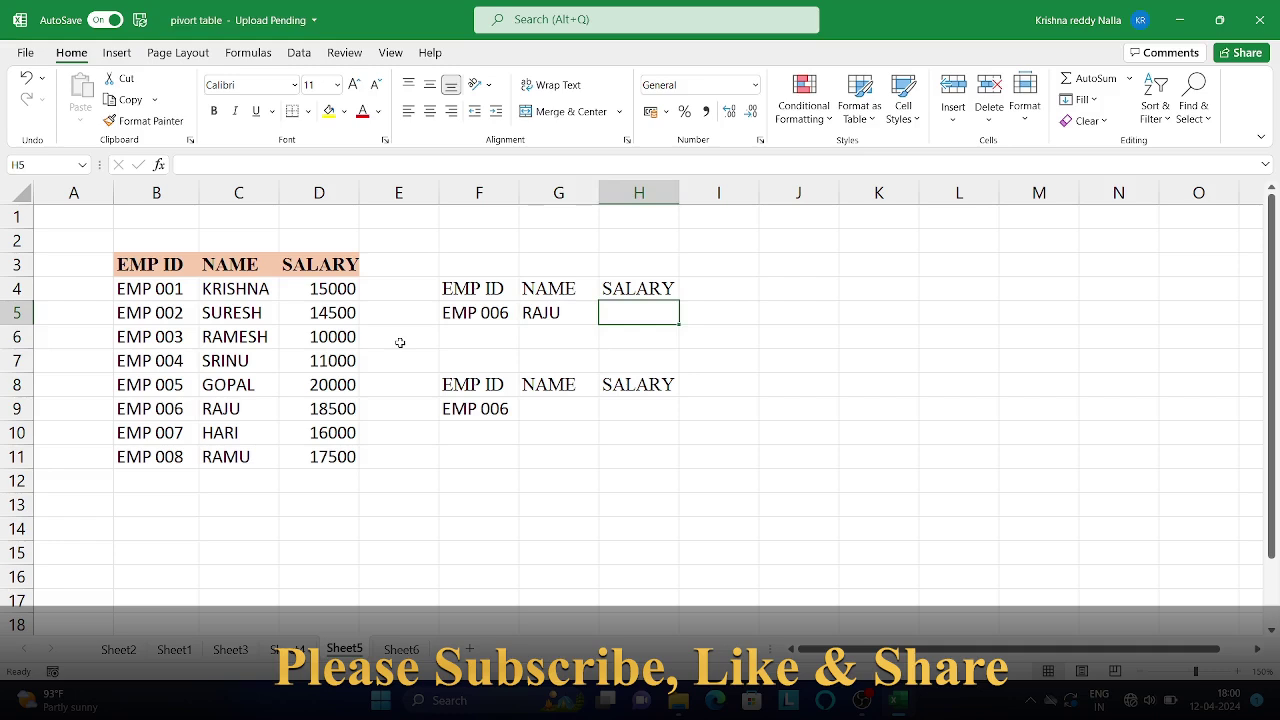
pyautogui.write('=v')
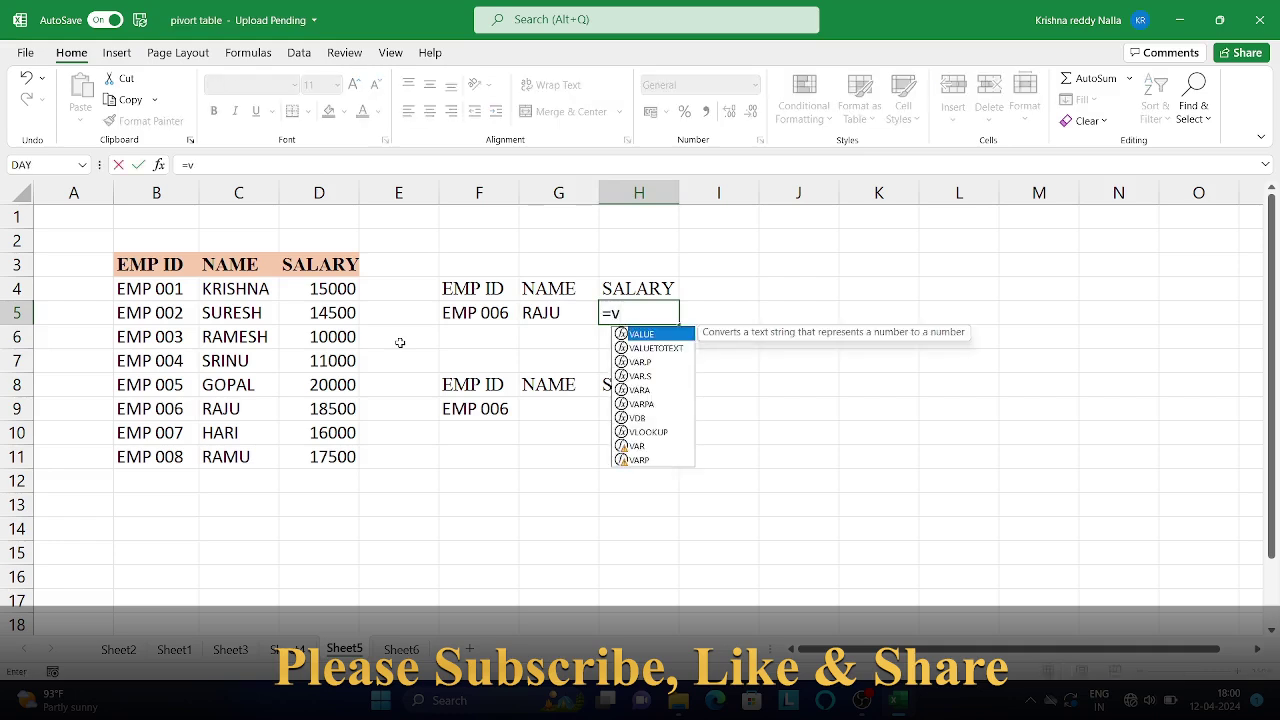
pyautogui.write('l')
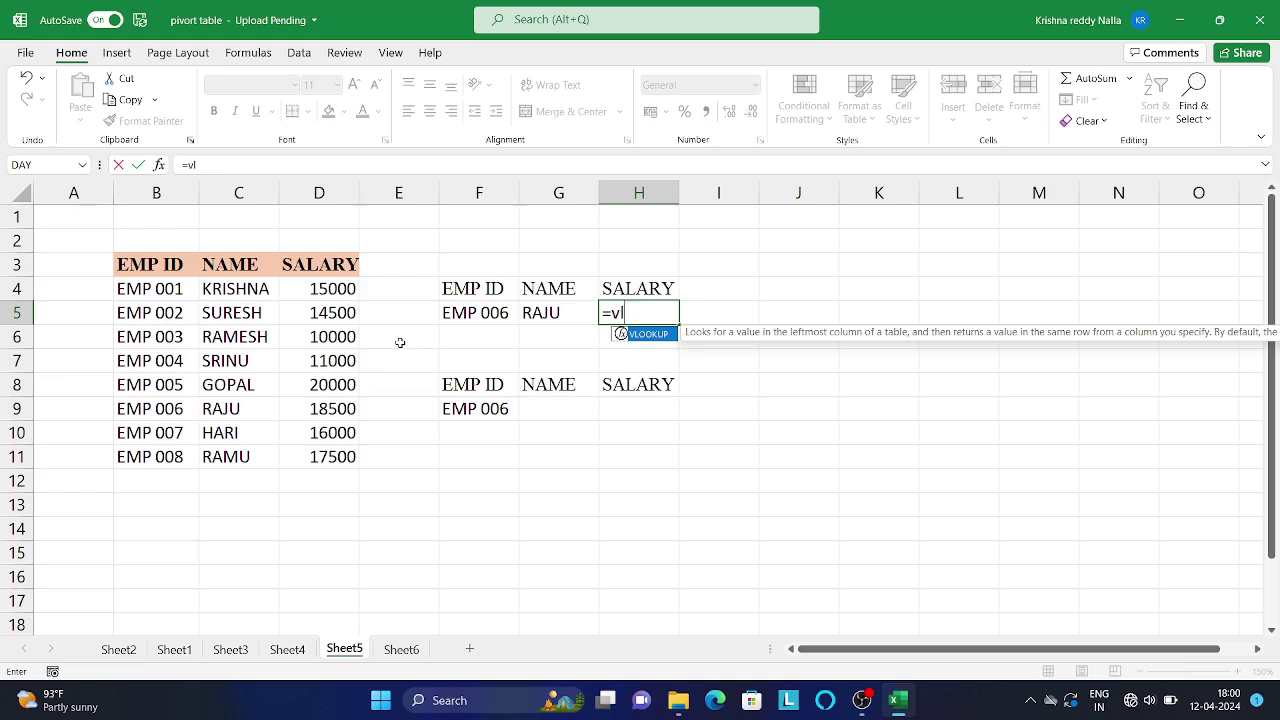
pyautogui.press('Tab')
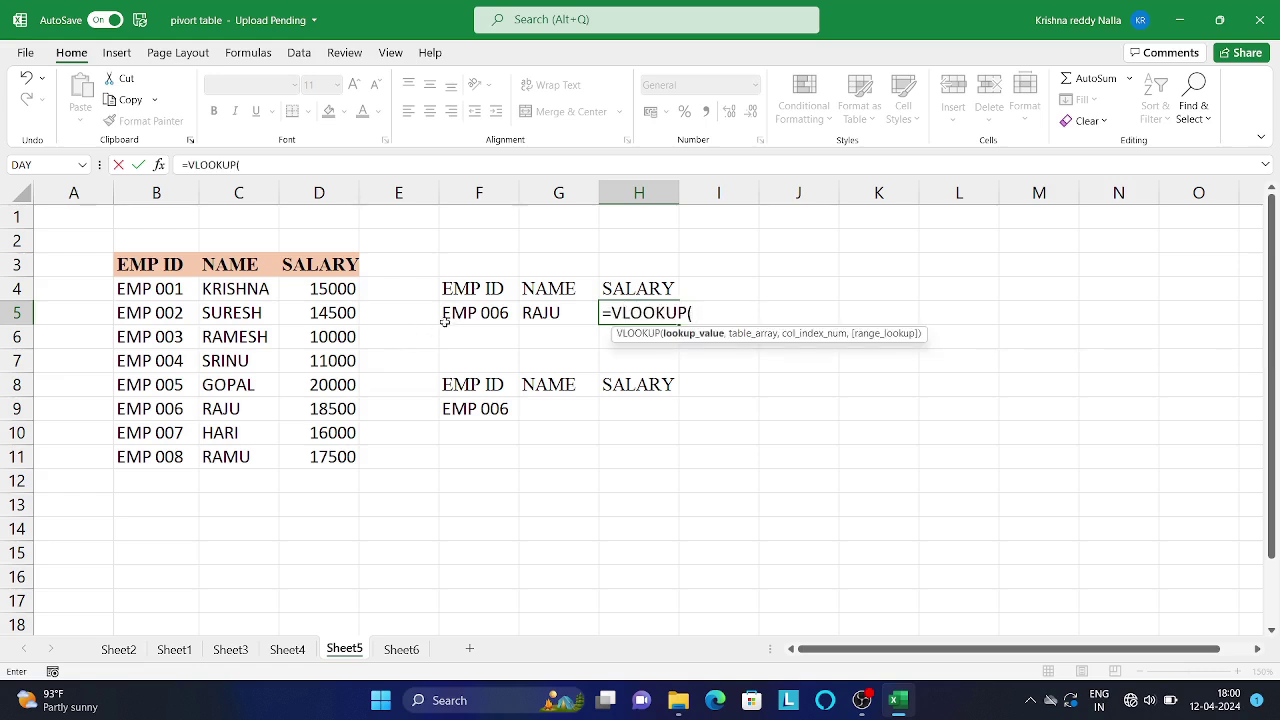
pyautogui.click(484, 312)
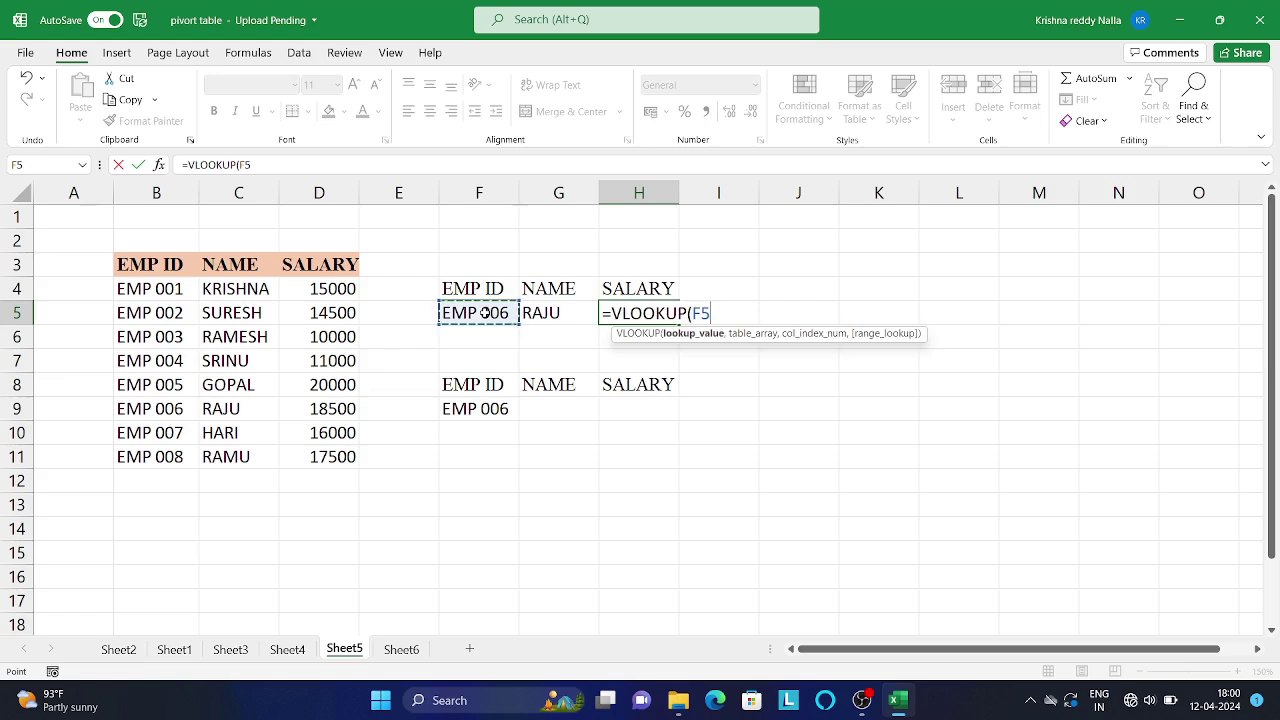
pyautogui.write(',')
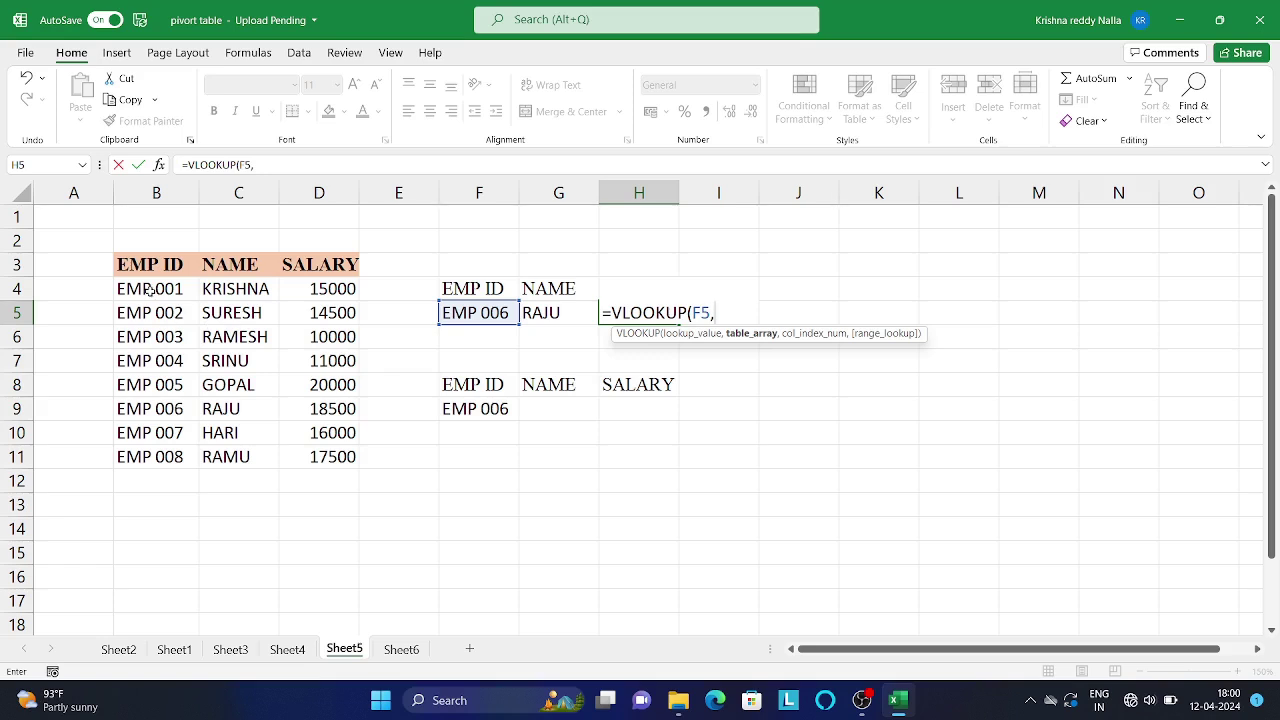
# Step: Complete the VLOOKUP in H5 with table array B4:D11, column index 3 and FALSE for an exact match
pyautogui.moveTo(150, 290); pyautogui.dragTo(300, 460)
pyautogui.write(',')
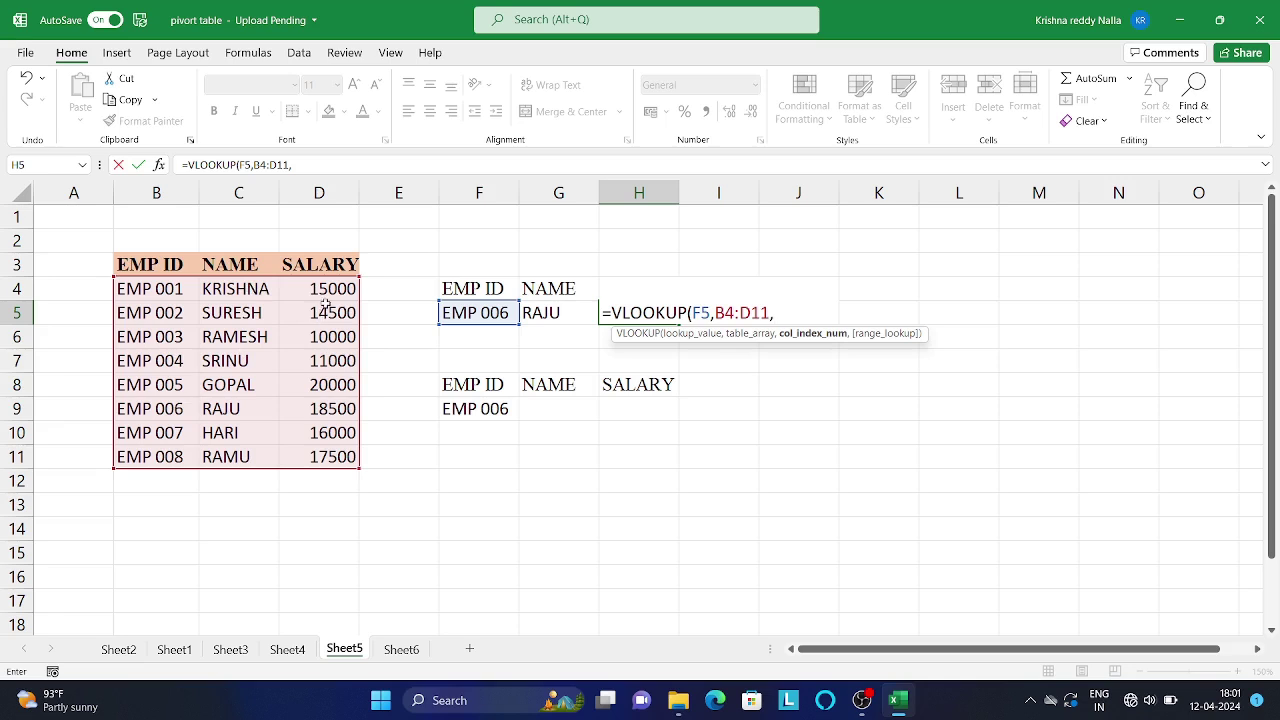
pyautogui.write(',')
pyautogui.press('BackSpace')
pyautogui.write('3,')
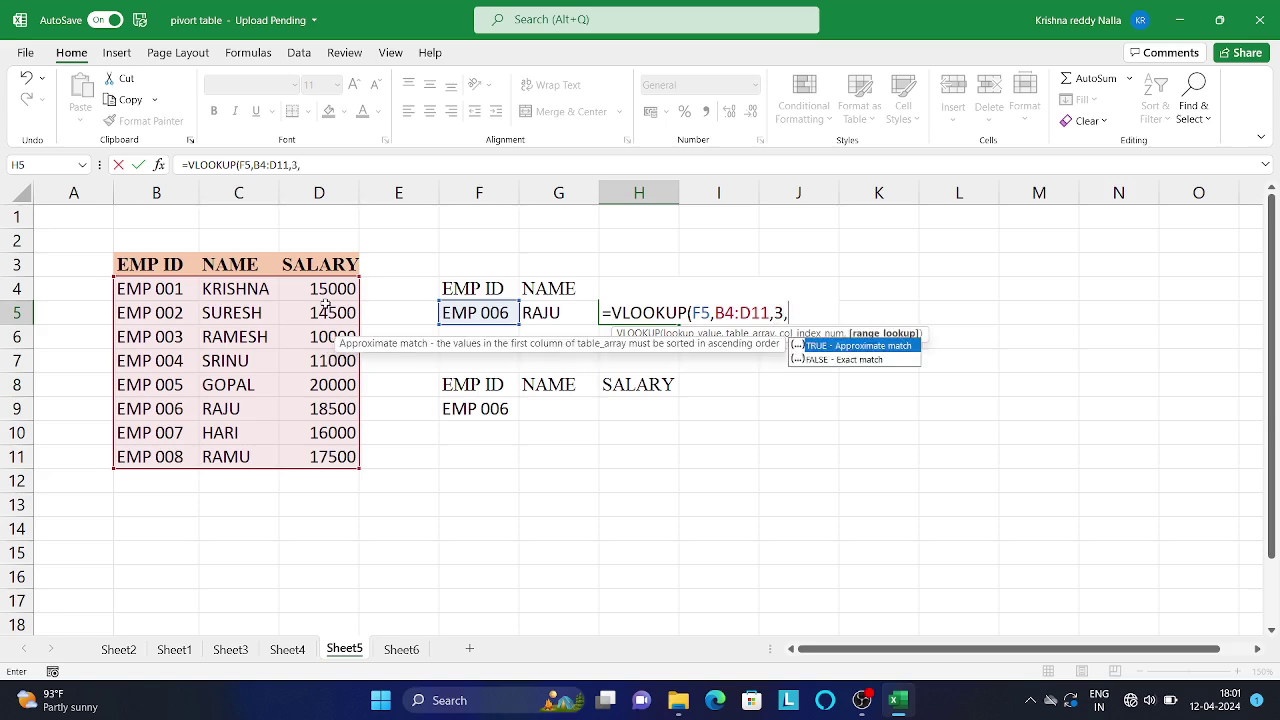
pyautogui.press('Down')
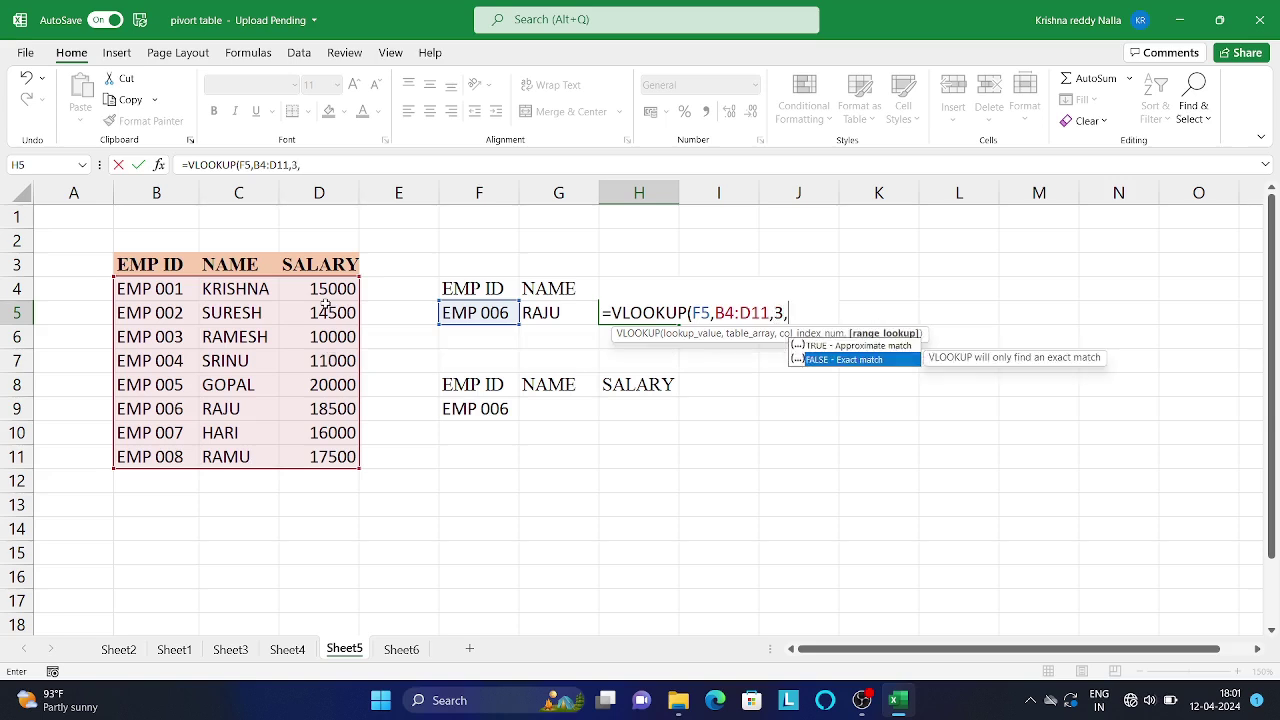
pyautogui.press('Tab')
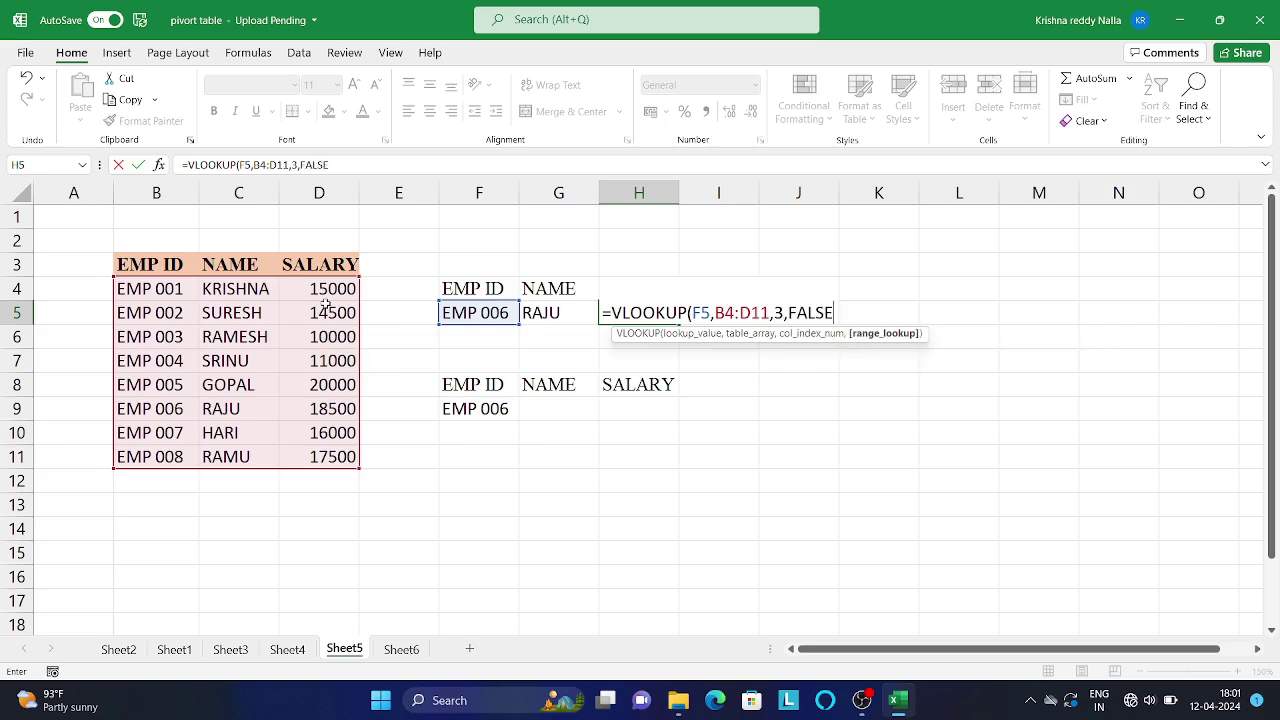
pyautogui.write(')')
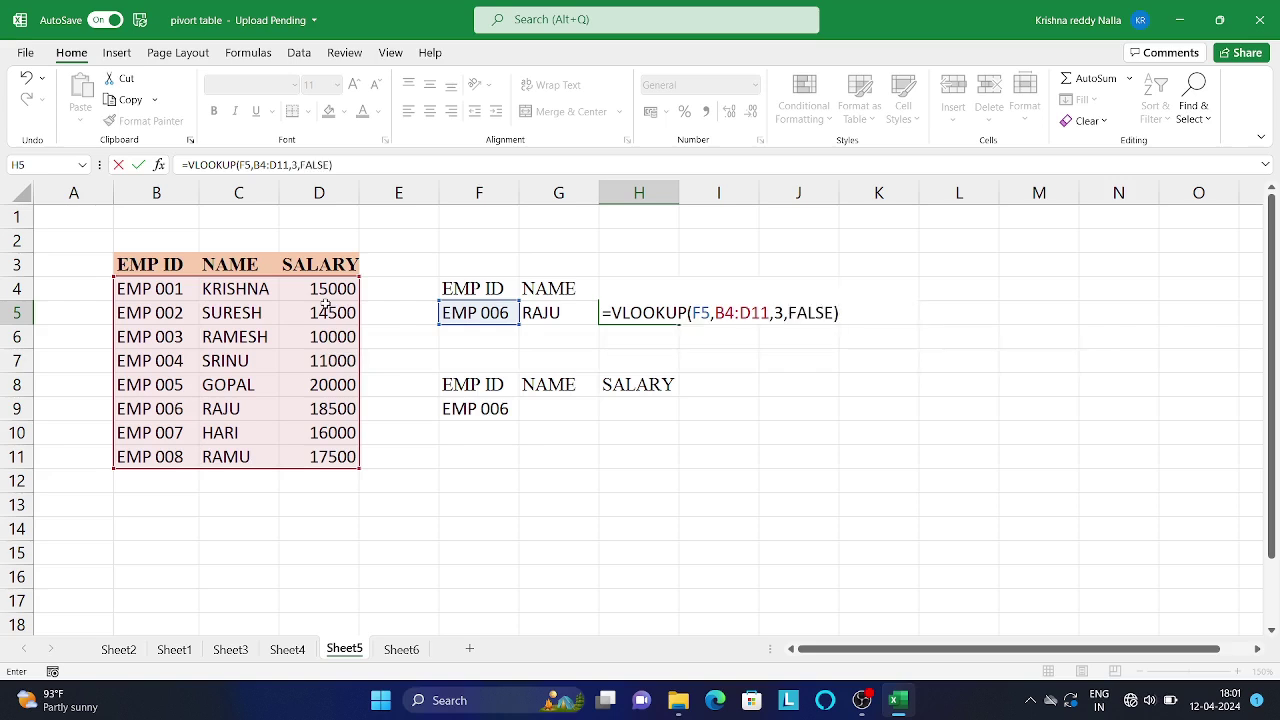
pyautogui.press('Return')
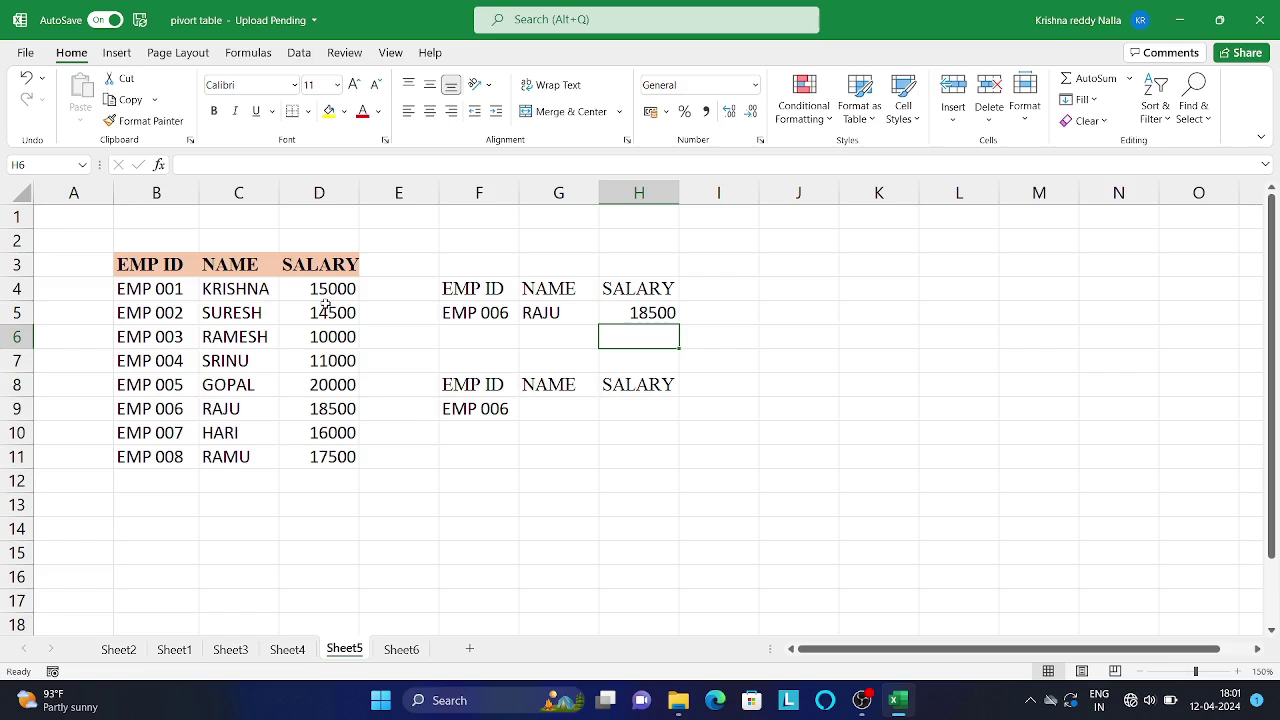
pyautogui.click(325, 305)
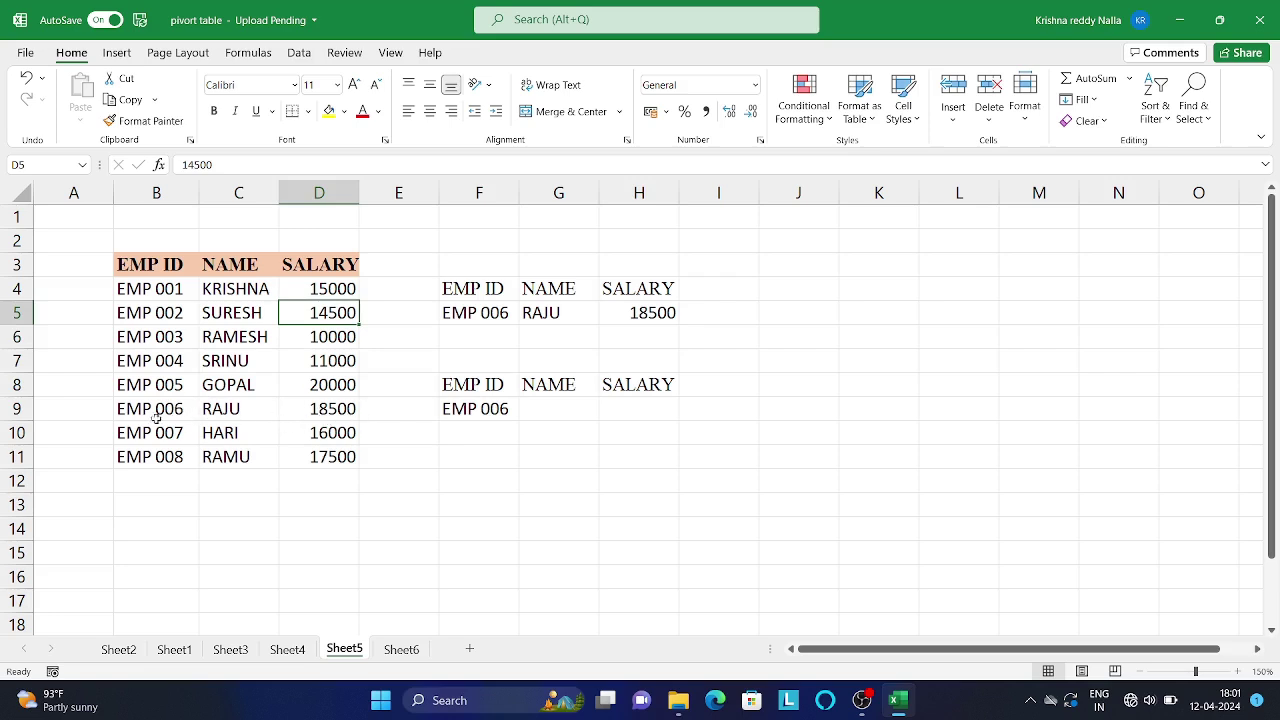
# Step: Clear the employee ID in F9 and start an XLOOKUP formula in G9 with F9 as the lookup value
pyautogui.click(457, 410)
pyautogui.press('Delete')
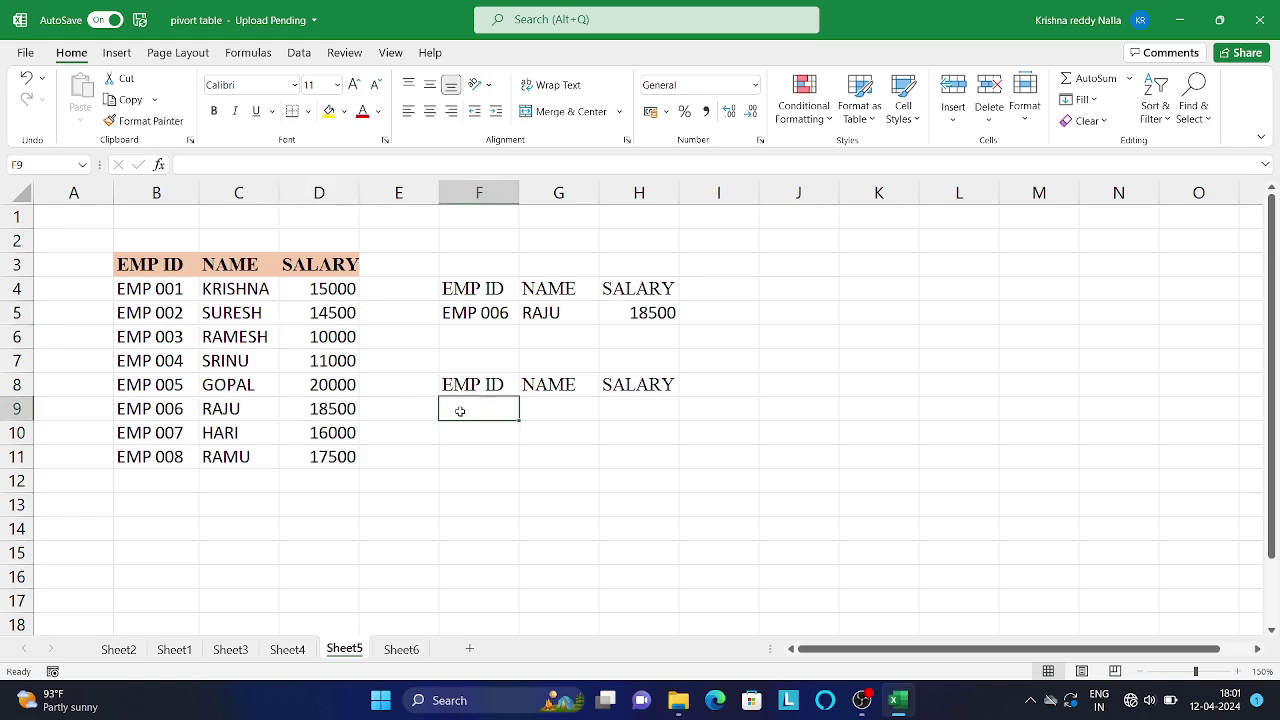
pyautogui.press('Tab')
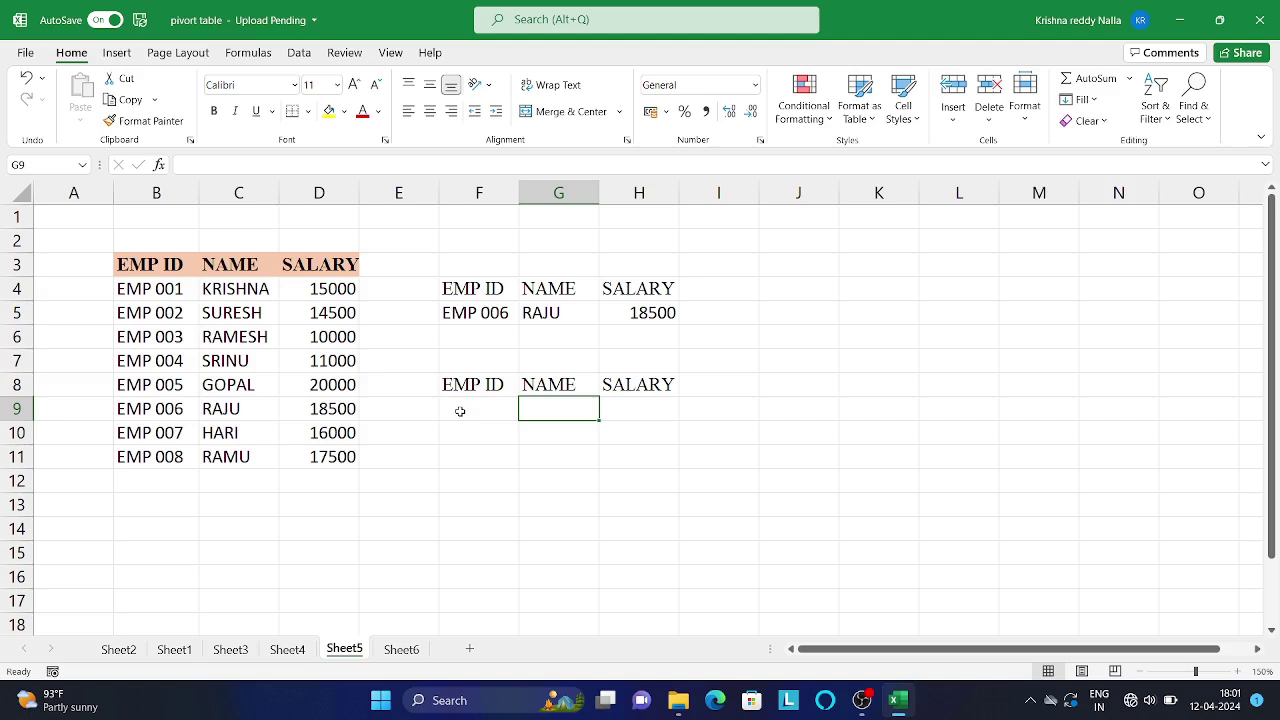
pyautogui.write('=x')
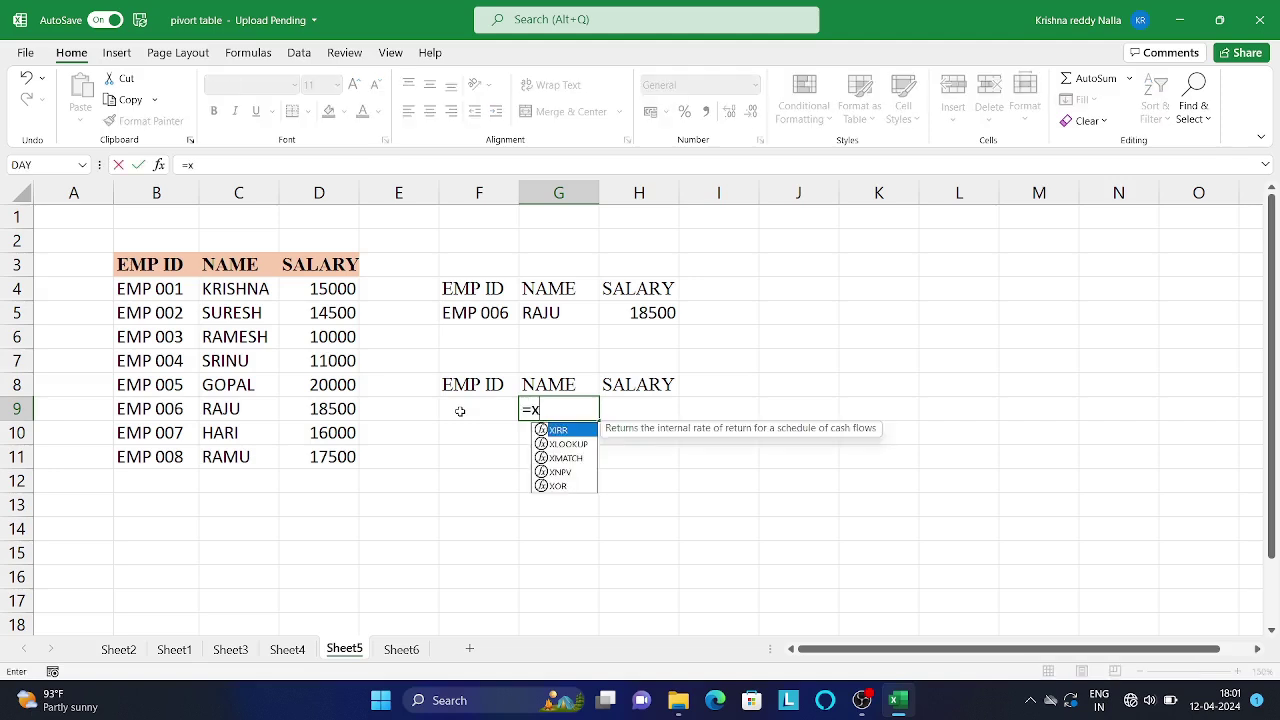
pyautogui.press('Down')
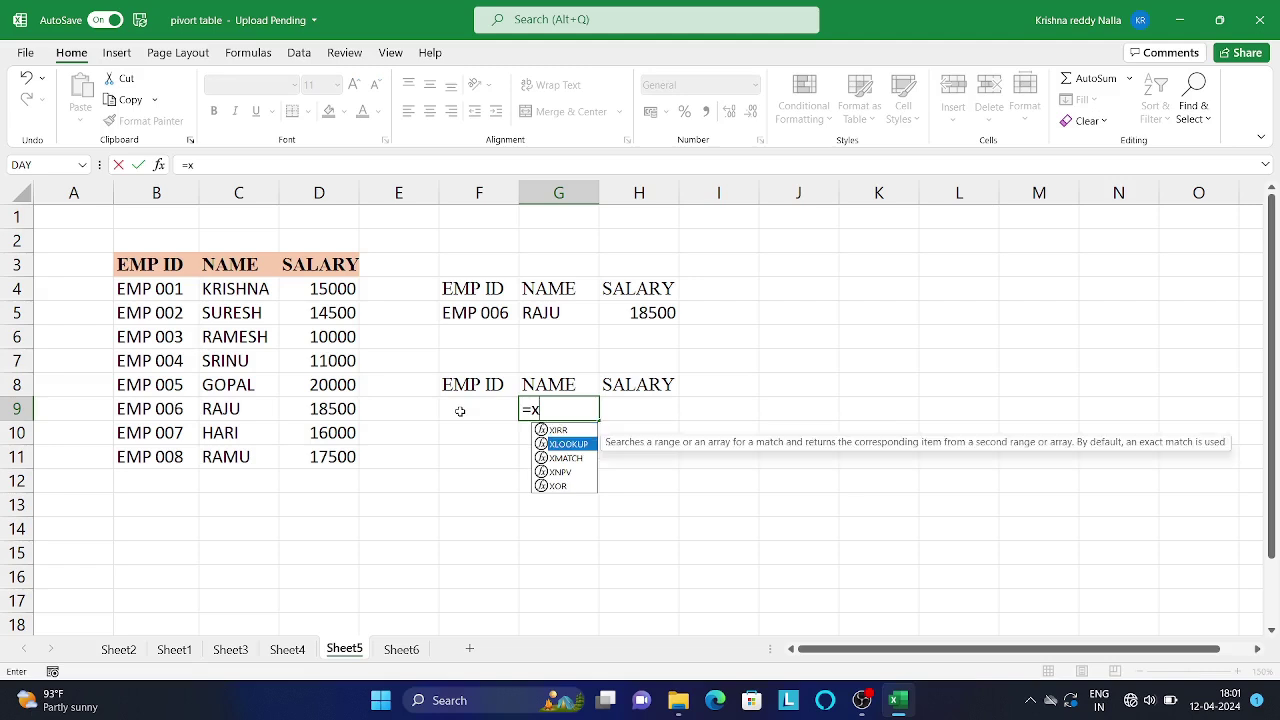
pyautogui.press('Tab')
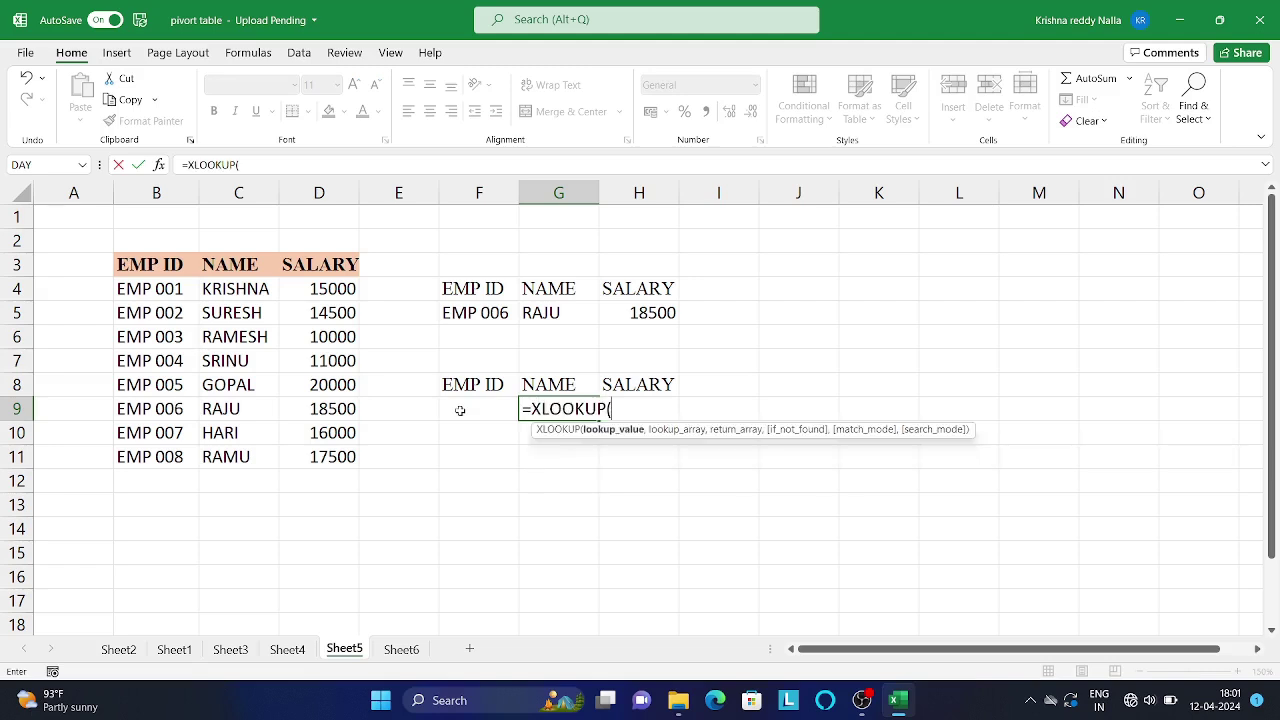
pyautogui.click(468, 403)
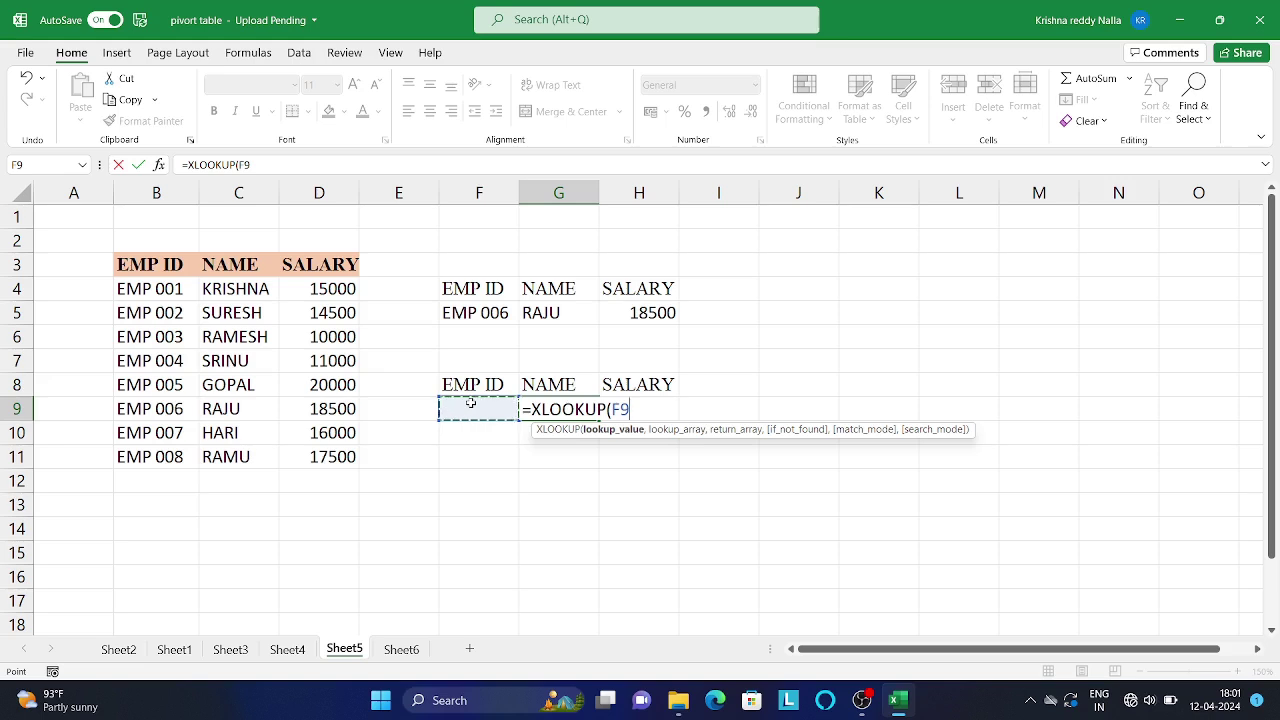
pyautogui.write(',')
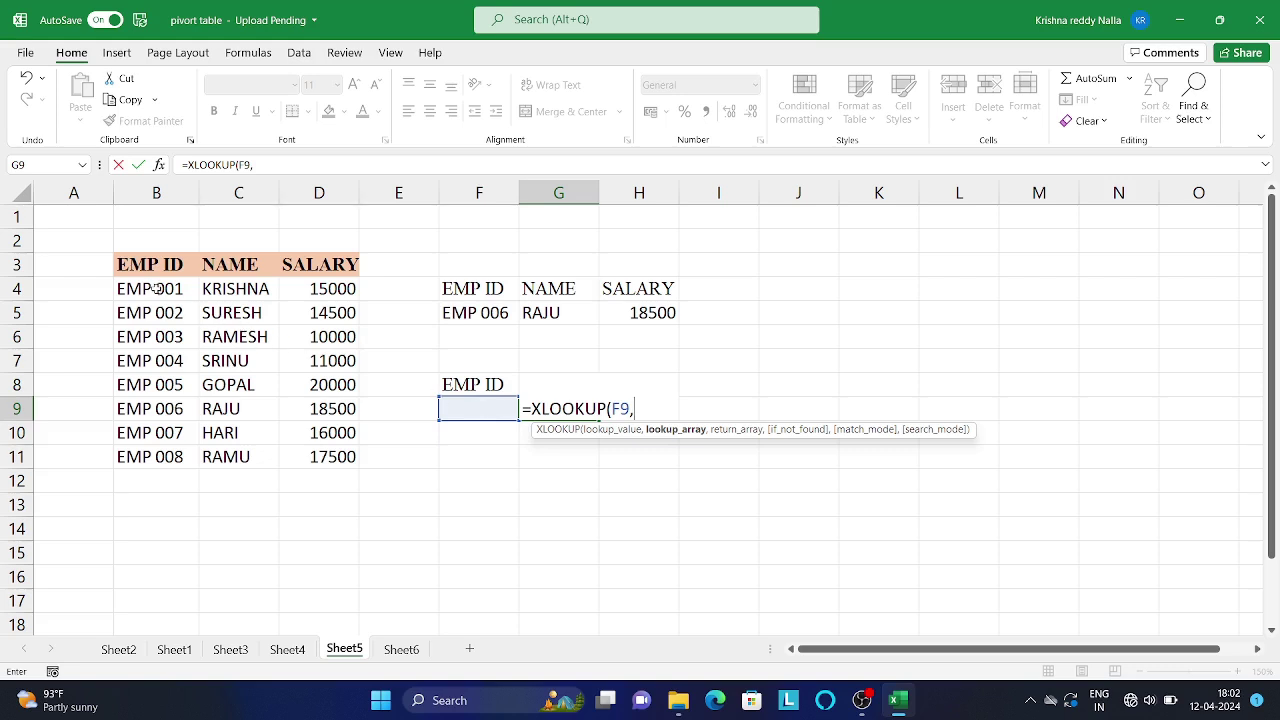
# Step: Complete the XLOOKUP in G9 with lookup array B4:B11 and the name column C4:C11 as the return array
pyautogui.moveTo(155, 288); pyautogui.dragTo(166, 456)
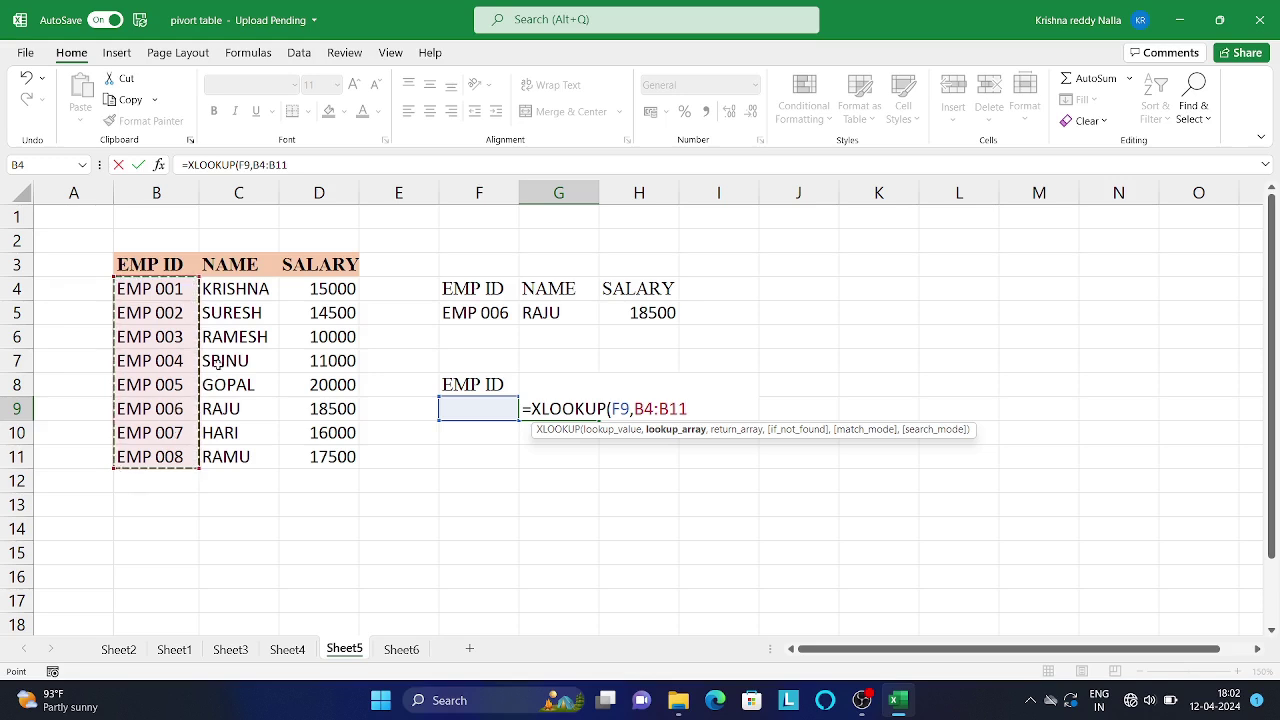
pyautogui.write(',')
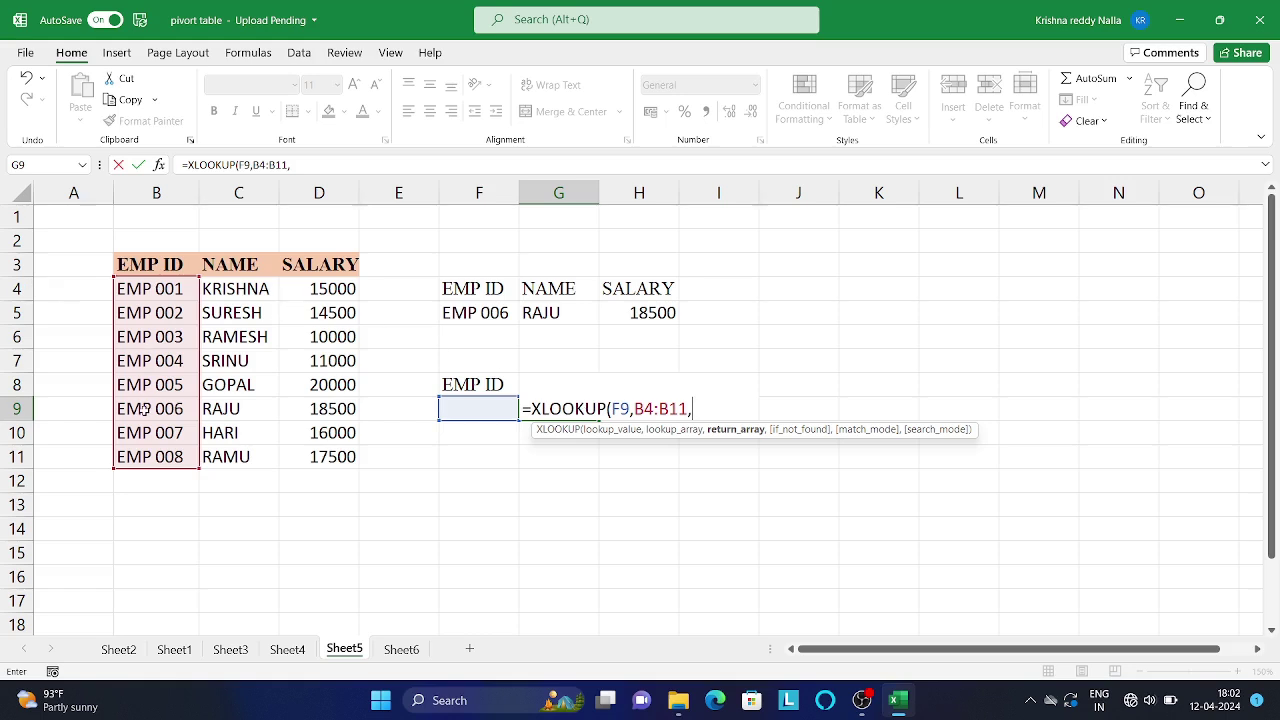
pyautogui.click(239, 291)
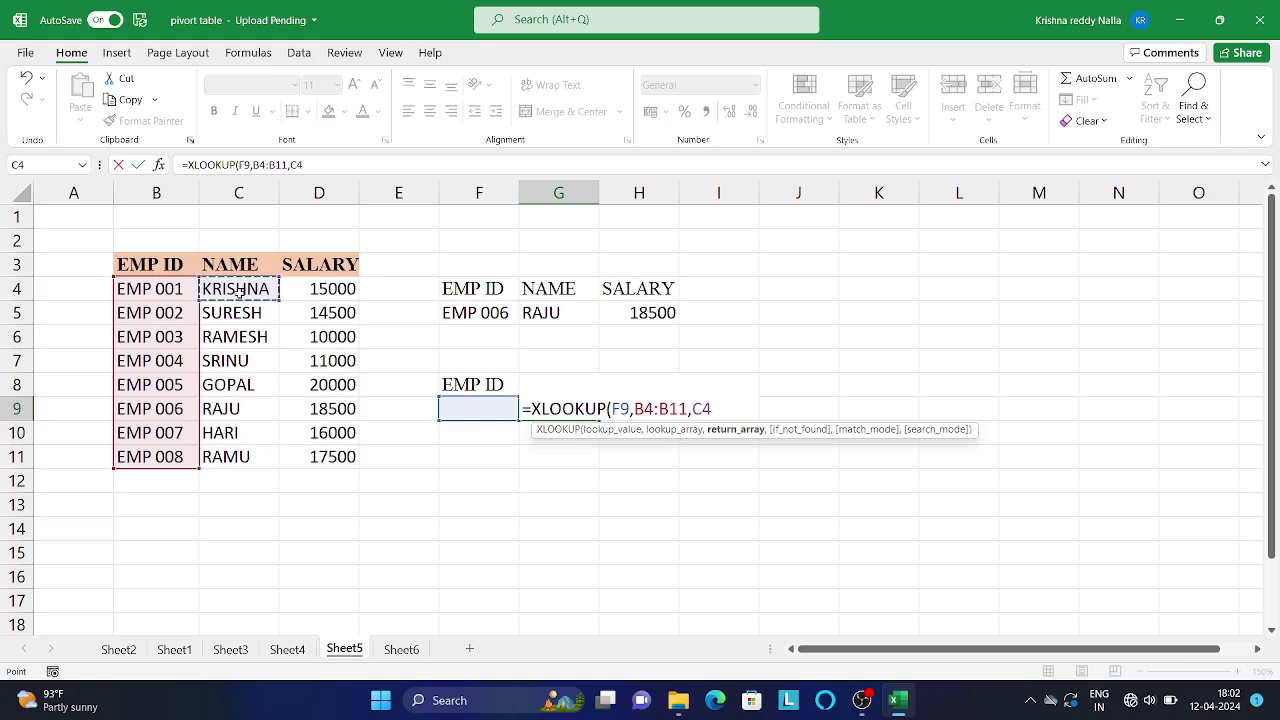
pyautogui.hotkey('shift', 'Down')
pyautogui.hotkey('shift', 'Down')
pyautogui.hotkey('shift', 'Down')
pyautogui.hotkey('shift', 'Down')
pyautogui.hotkey('shift', 'Down')
pyautogui.hotkey('shift', 'Down')
pyautogui.hotkey('shift', 'Down')
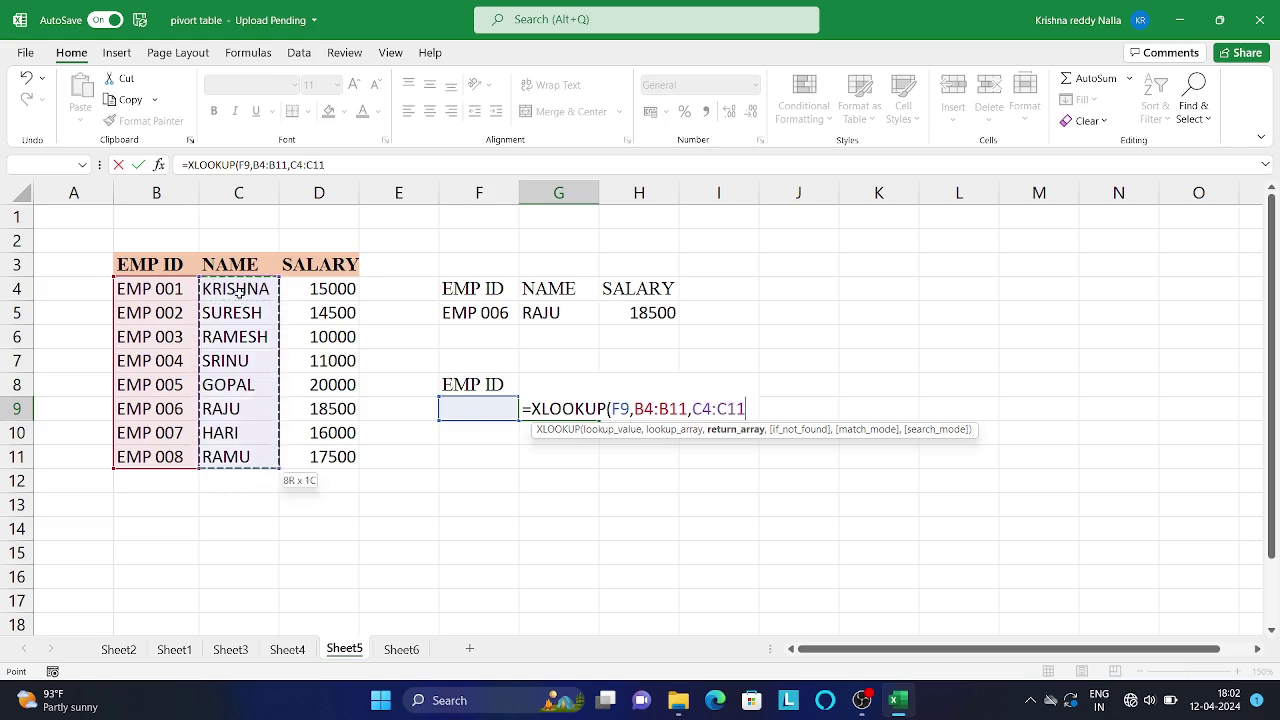
pyautogui.write(',')
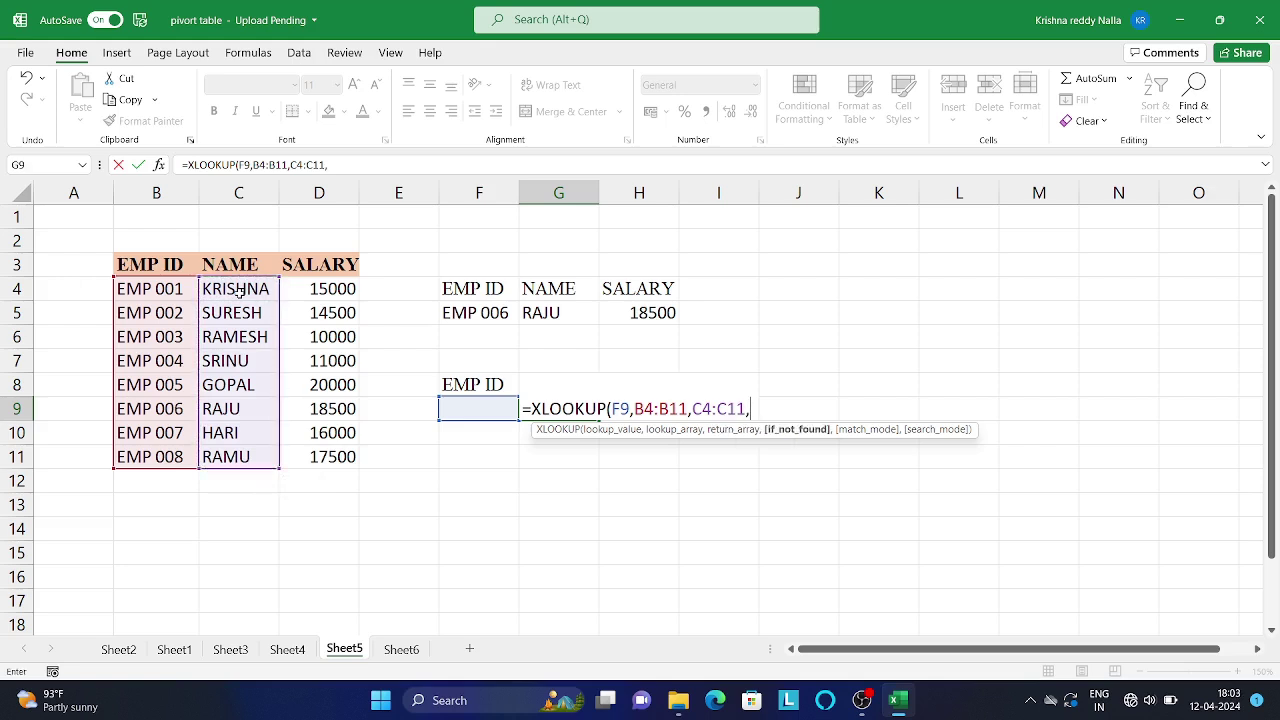
pyautogui.press('BackSpace')
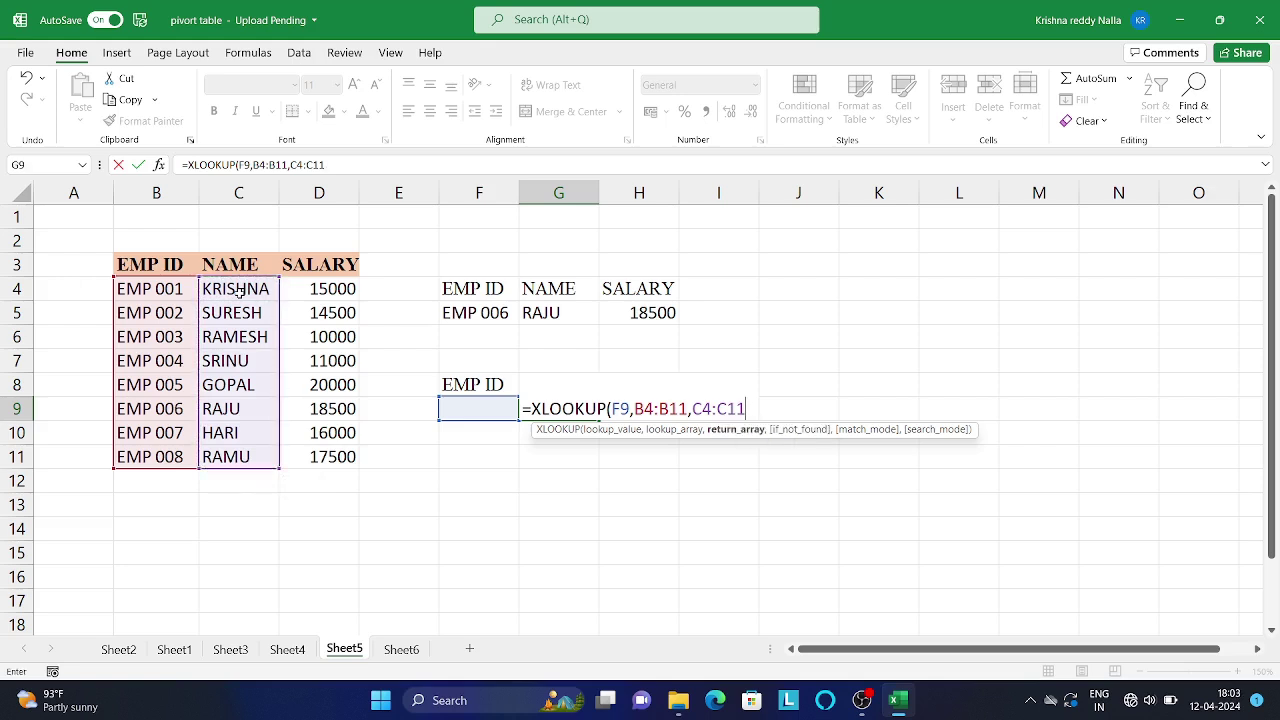
pyautogui.write(')')
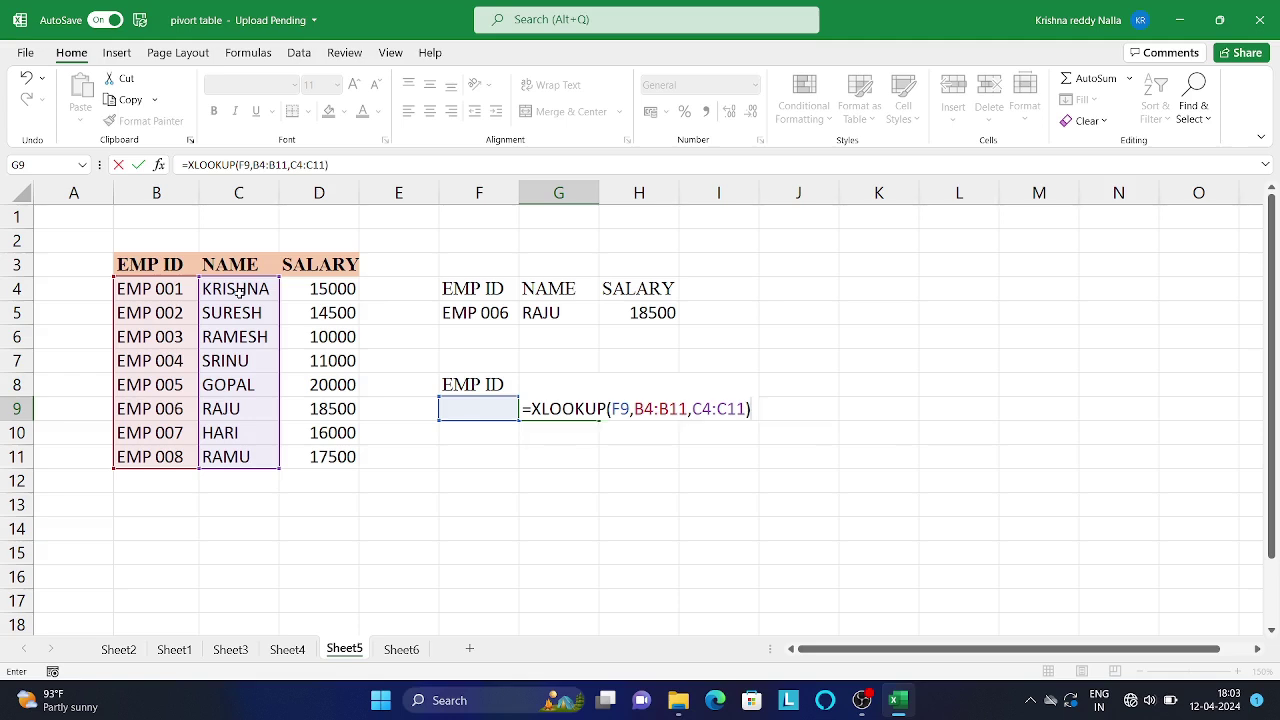
pyautogui.press('Return')
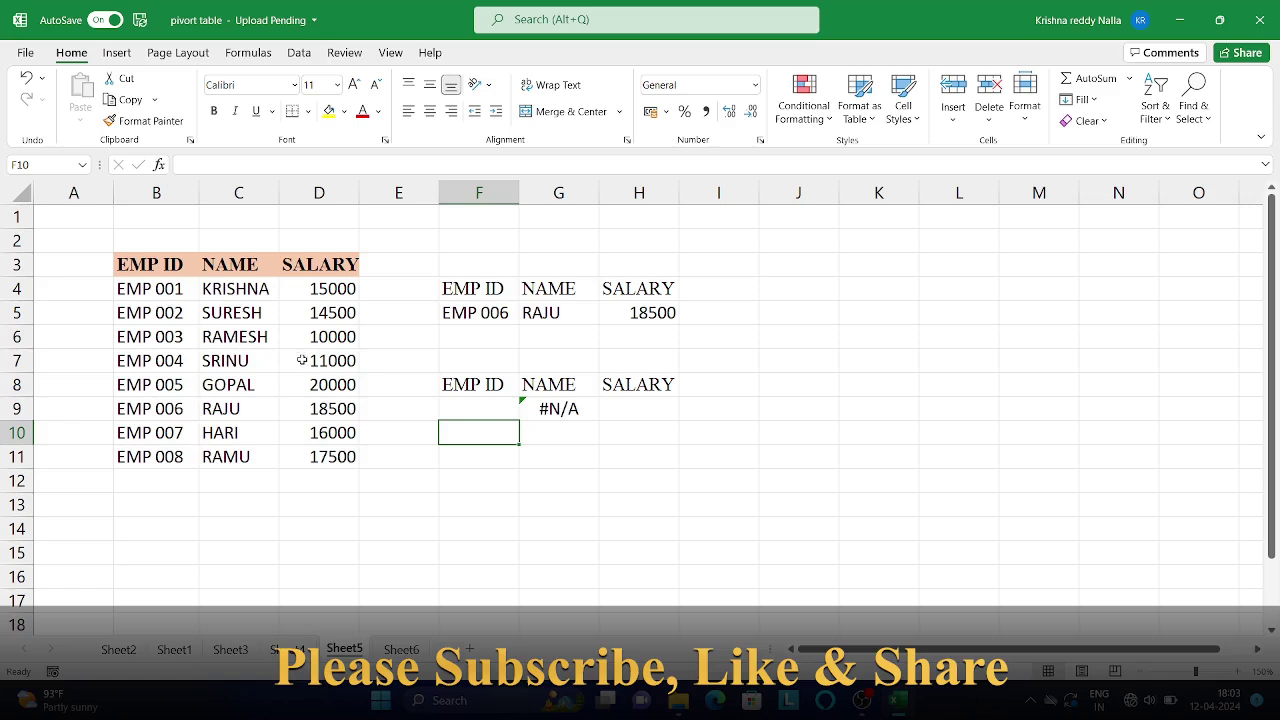
# Step: Start an XLOOKUP formula in the salary cell H9, with F9 as the lookup value
pyautogui.press('Right')
pyautogui.press('Right')
pyautogui.press('Up')
pyautogui.write('=')
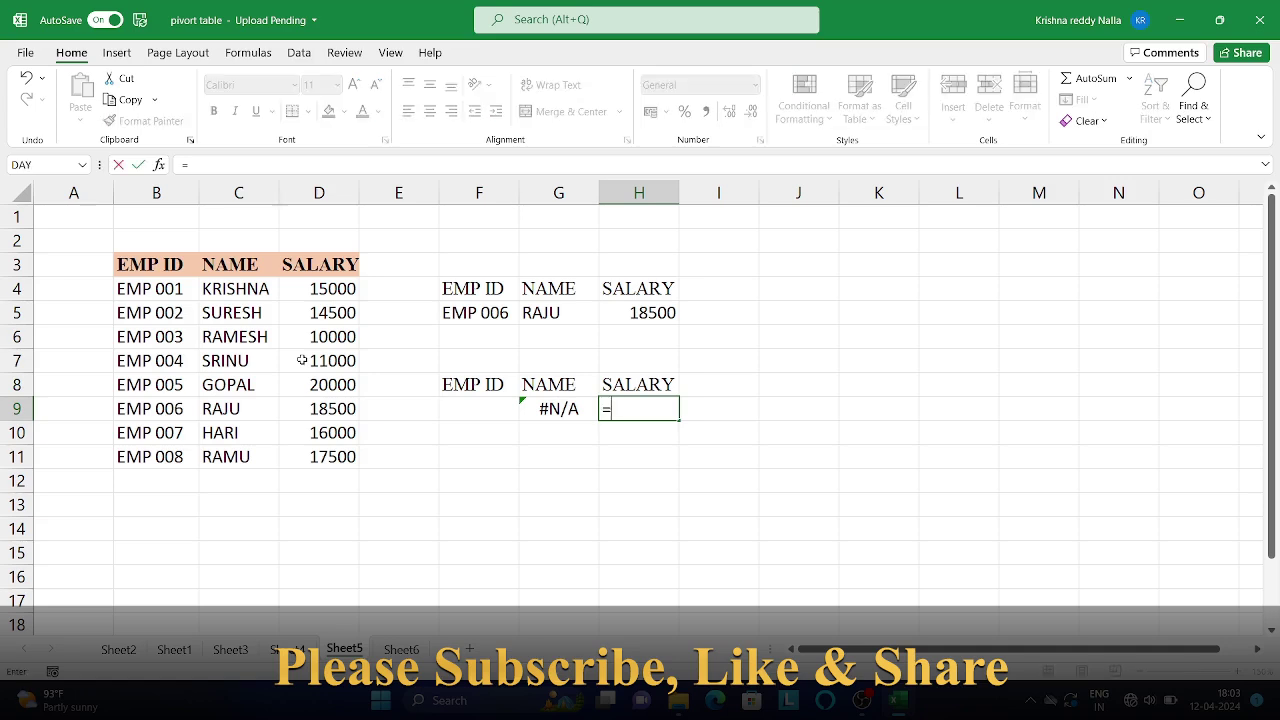
pyautogui.write('xl')
pyautogui.press('Tab')
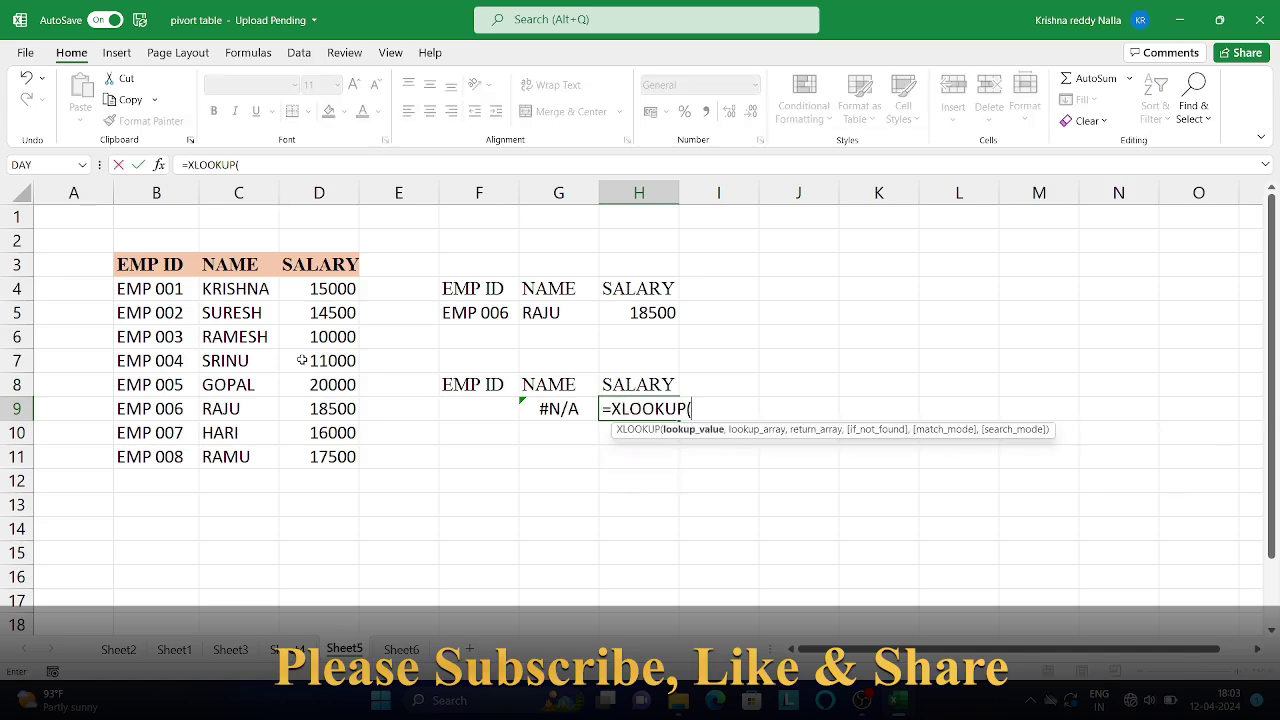
pyautogui.click(474, 408)
pyautogui.write(',')
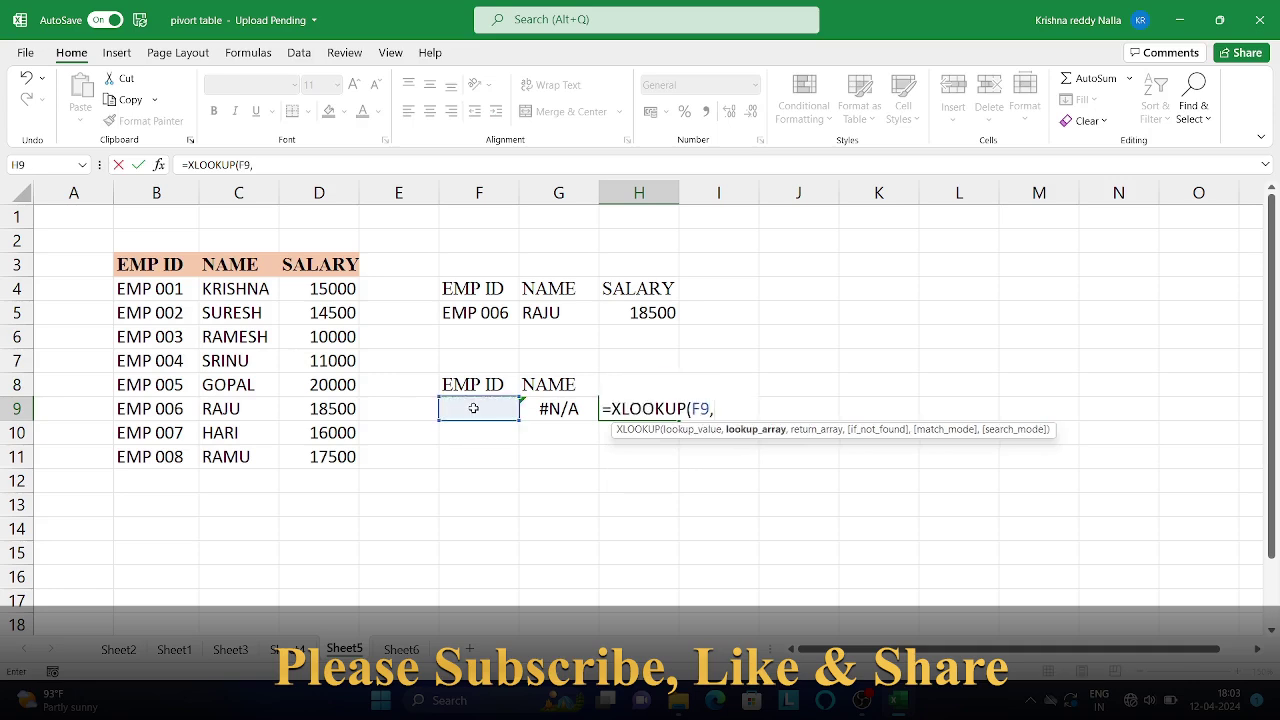
# Step: Complete the XLOOKUP in H9 with lookup array B4:B11 and the salary column D4:D11 as the return array
pyautogui.moveTo(143, 288); pyautogui.dragTo(148, 460)
pyautogui.write(',')
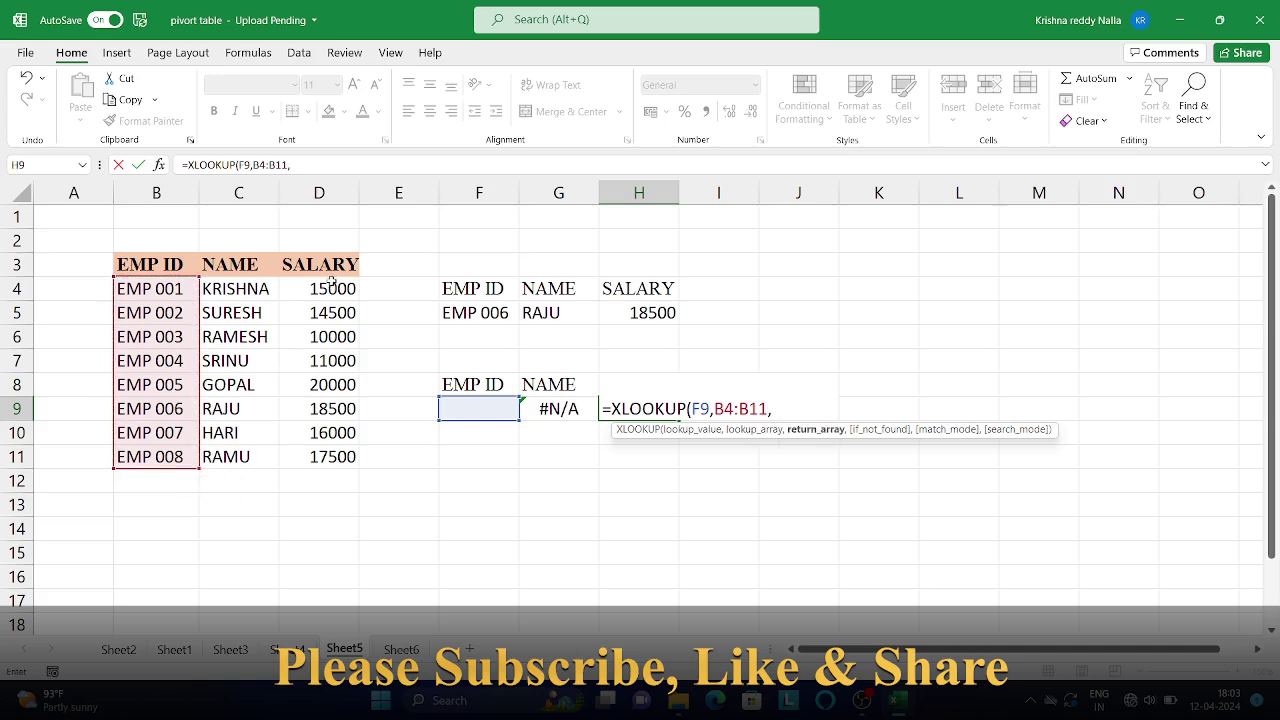
pyautogui.moveTo(332, 288); pyautogui.dragTo(337, 452)
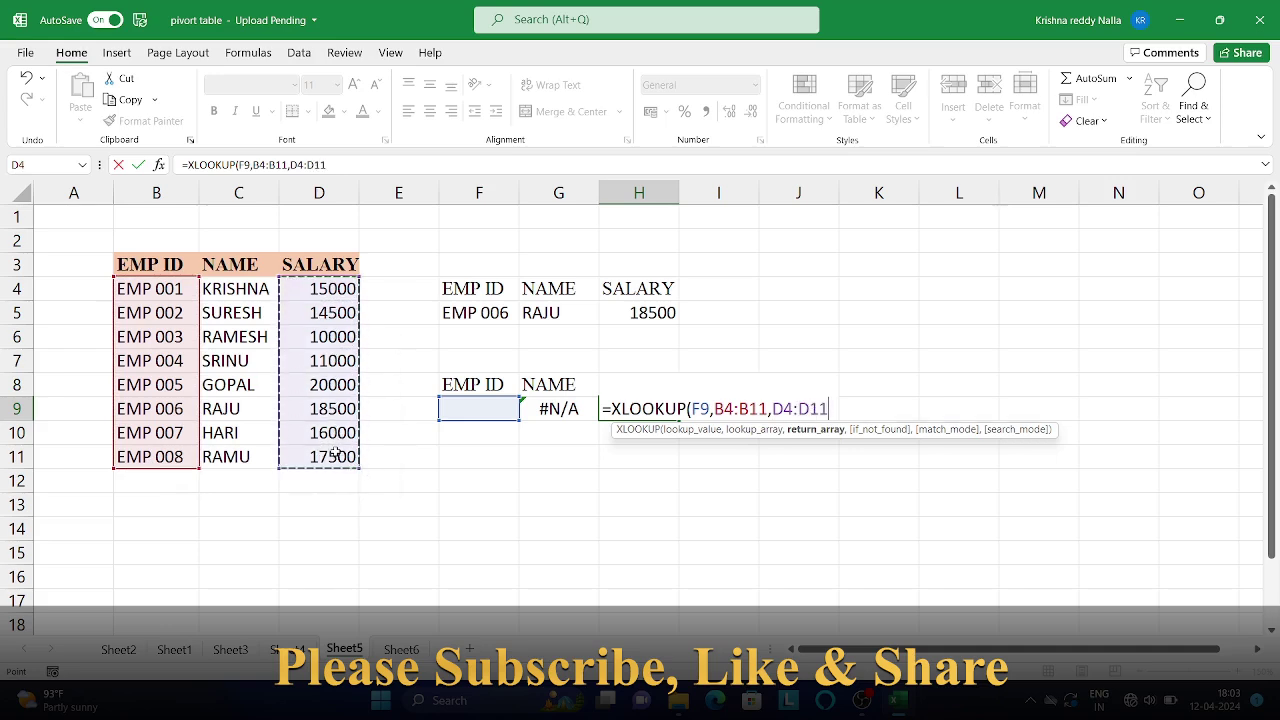
pyautogui.write(')')
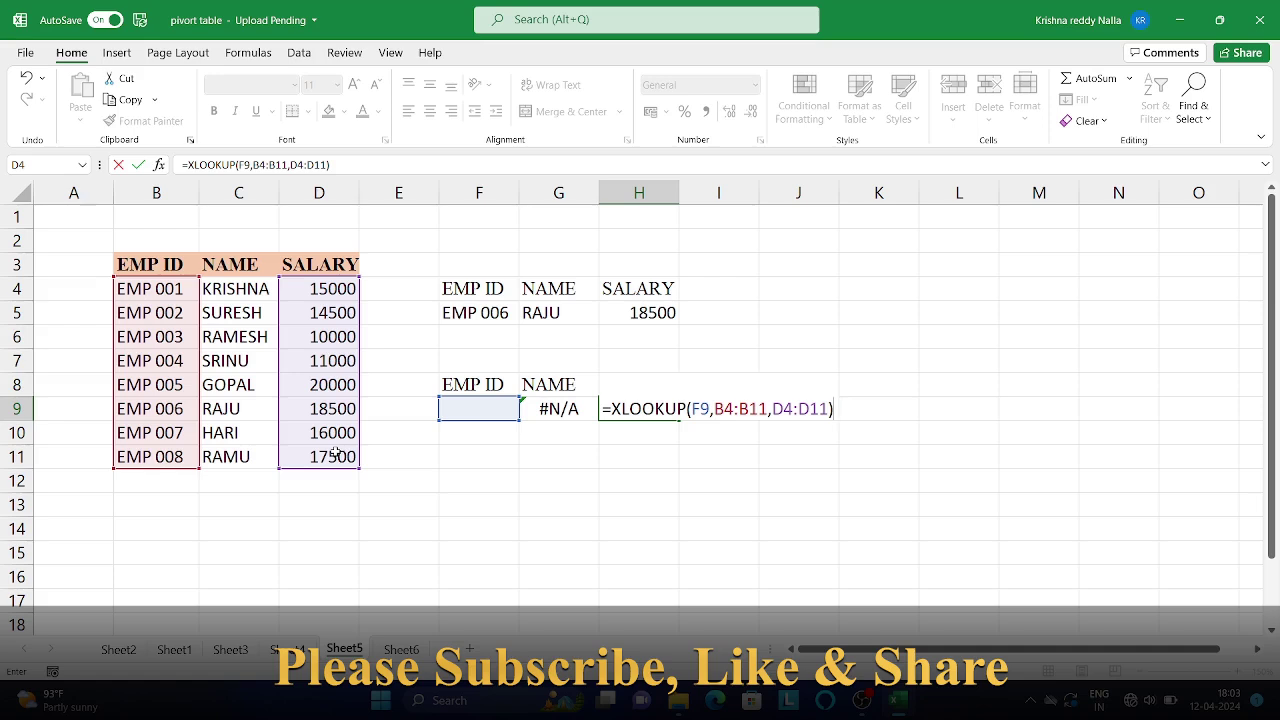
pyautogui.press('Return')
# Step: Test the XLOOKUP formulas by entering the third employee's ID from the source table in F9
pyautogui.press('Left')
pyautogui.press('Left')
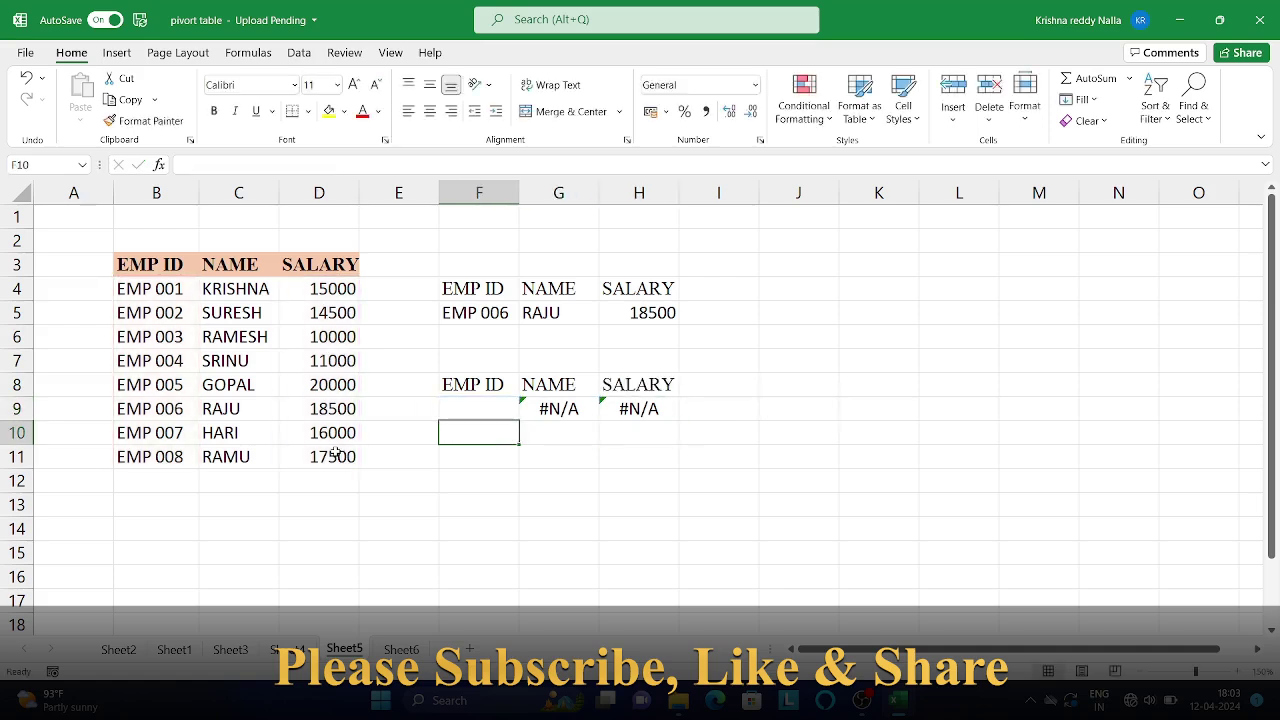
pyautogui.press('Up')
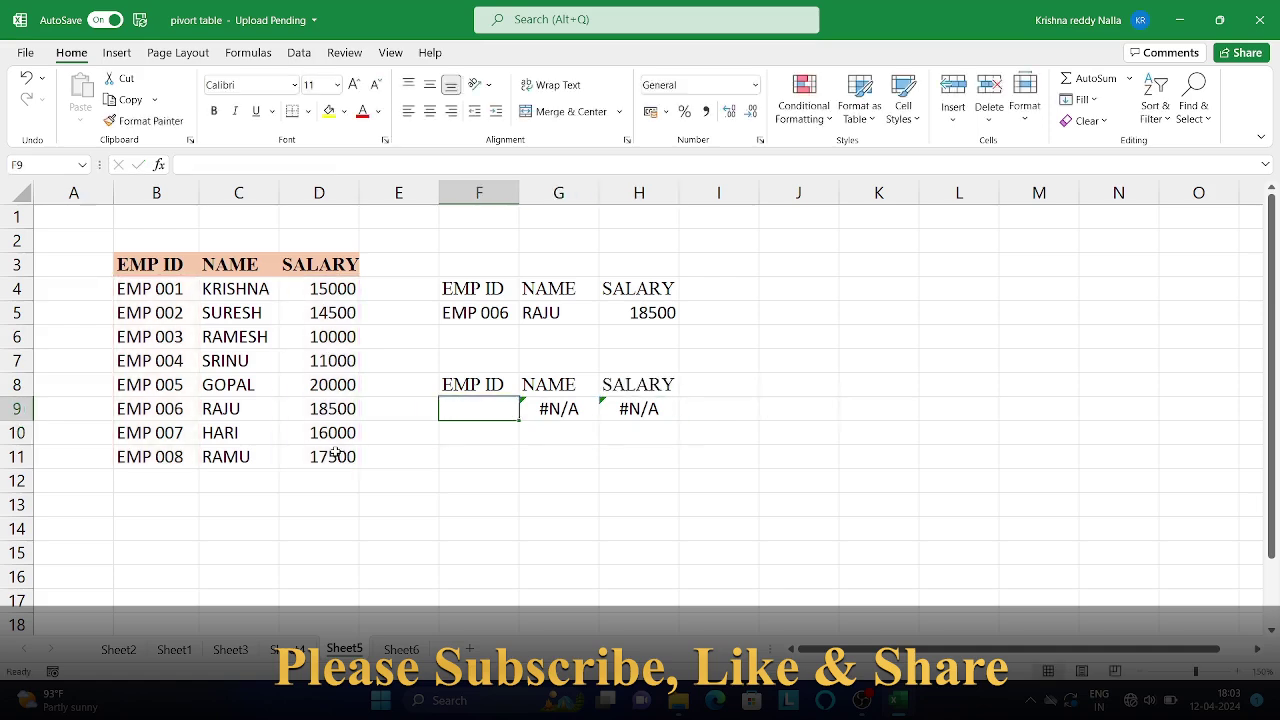
pyautogui.write('EMP')
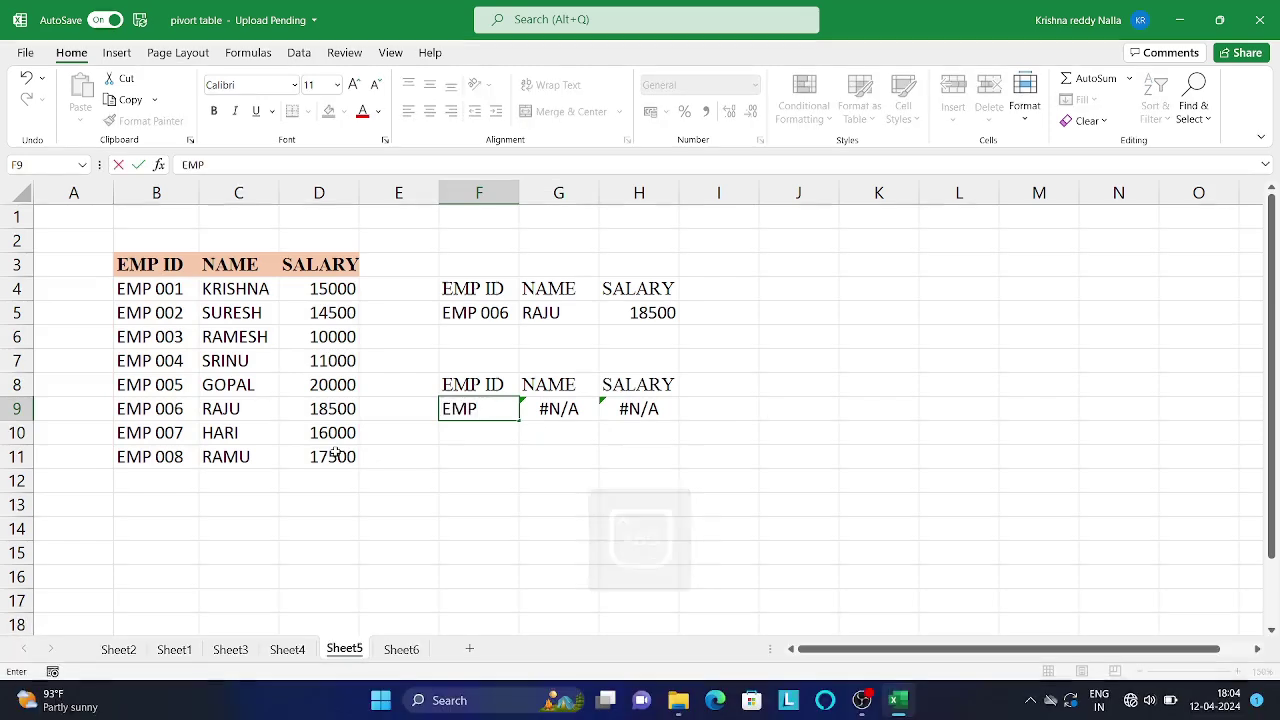
pyautogui.write('003')
pyautogui.press('Return')
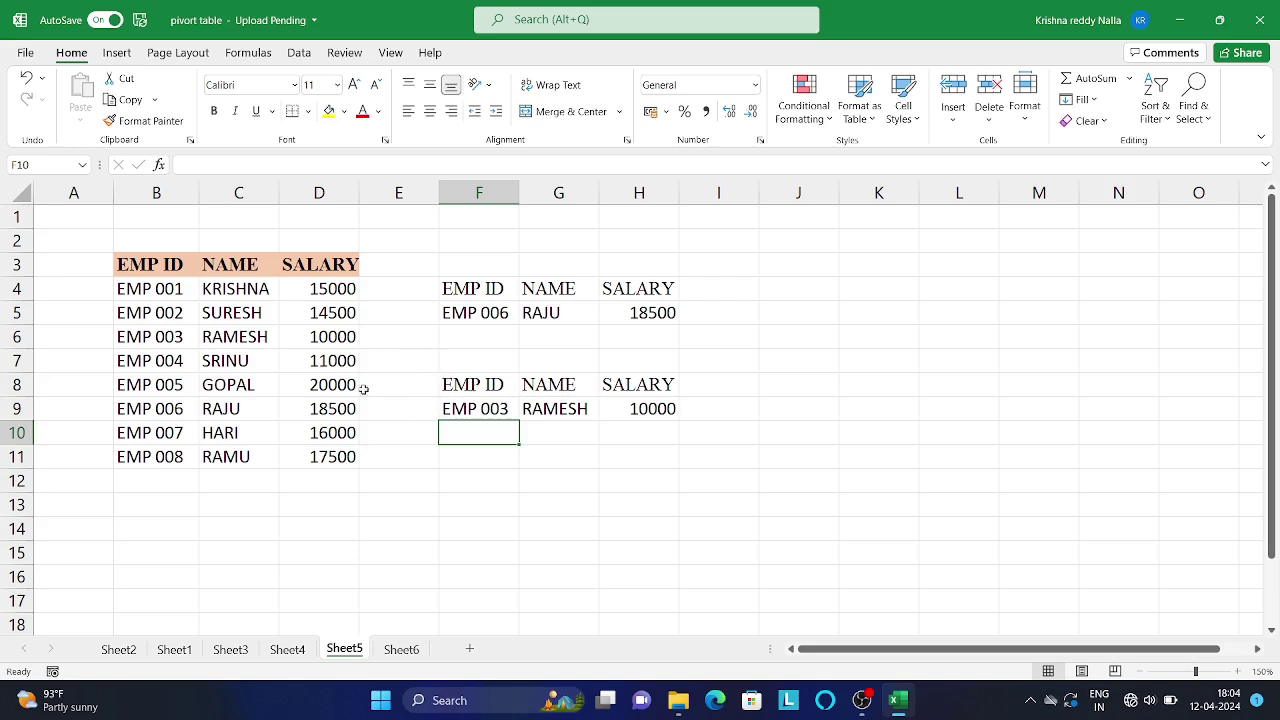
# Step: Replace the ID in F9 with an employee ID that does not exist in the source table
pyautogui.click(476, 409)
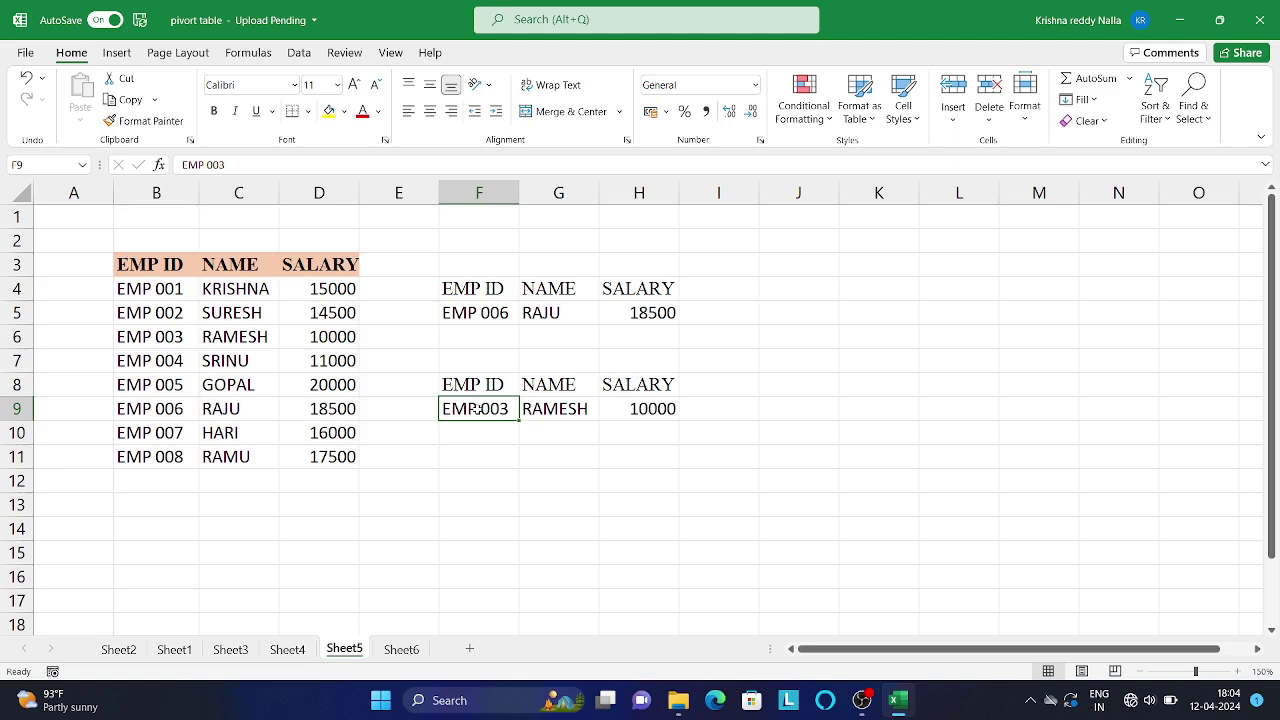
pyautogui.write('EMP')
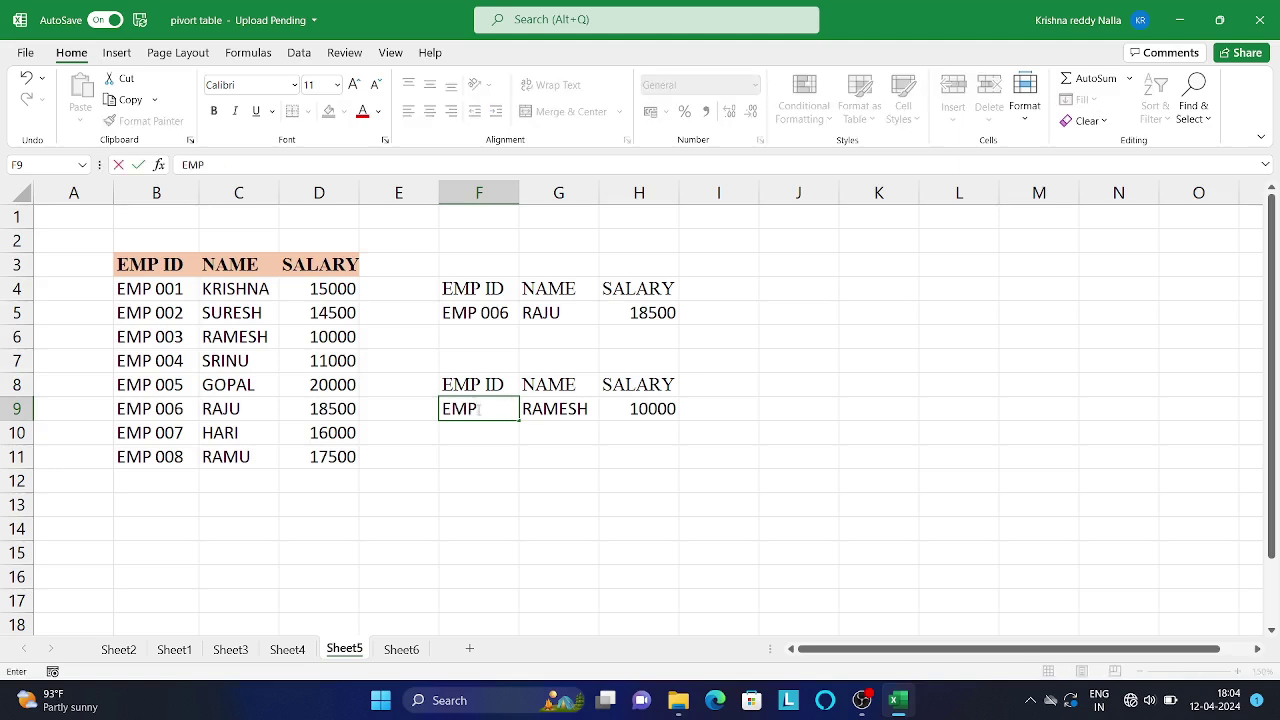
pyautogui.write(' 010')
pyautogui.press('Return')
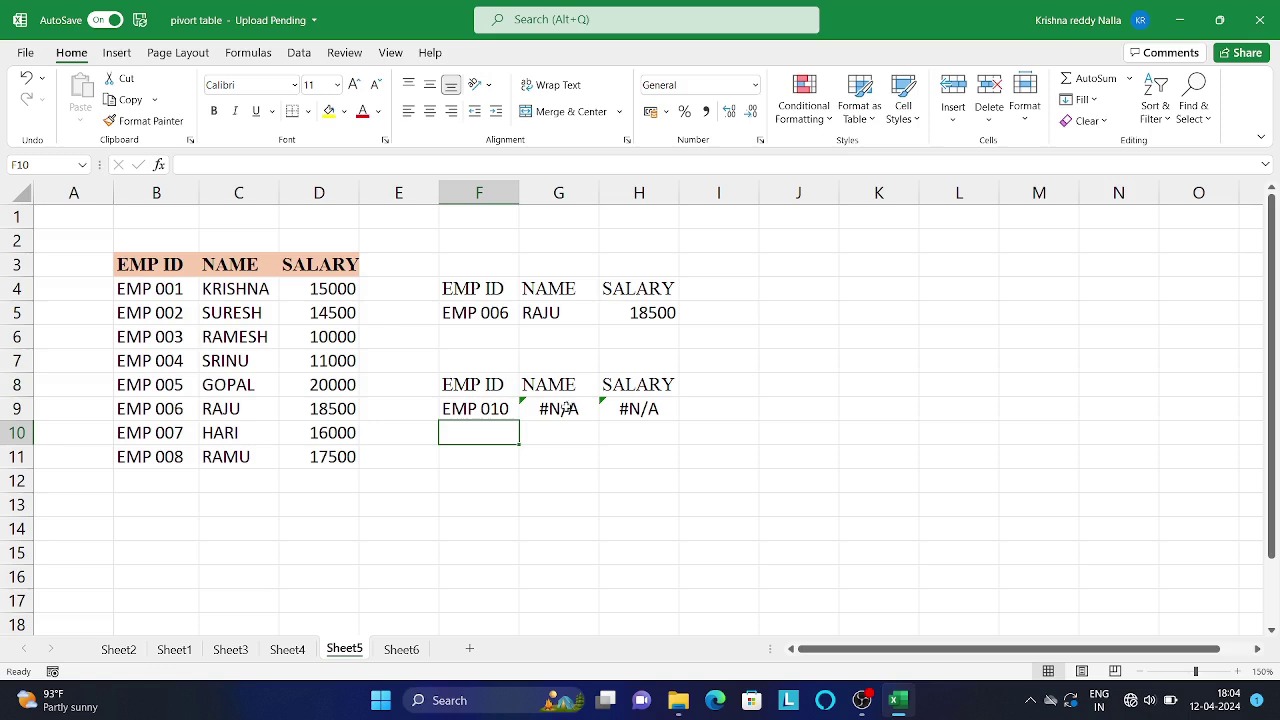
# Step: Change the ID in F9 to the fifth employee's ID from the source table
pyautogui.press('Up')
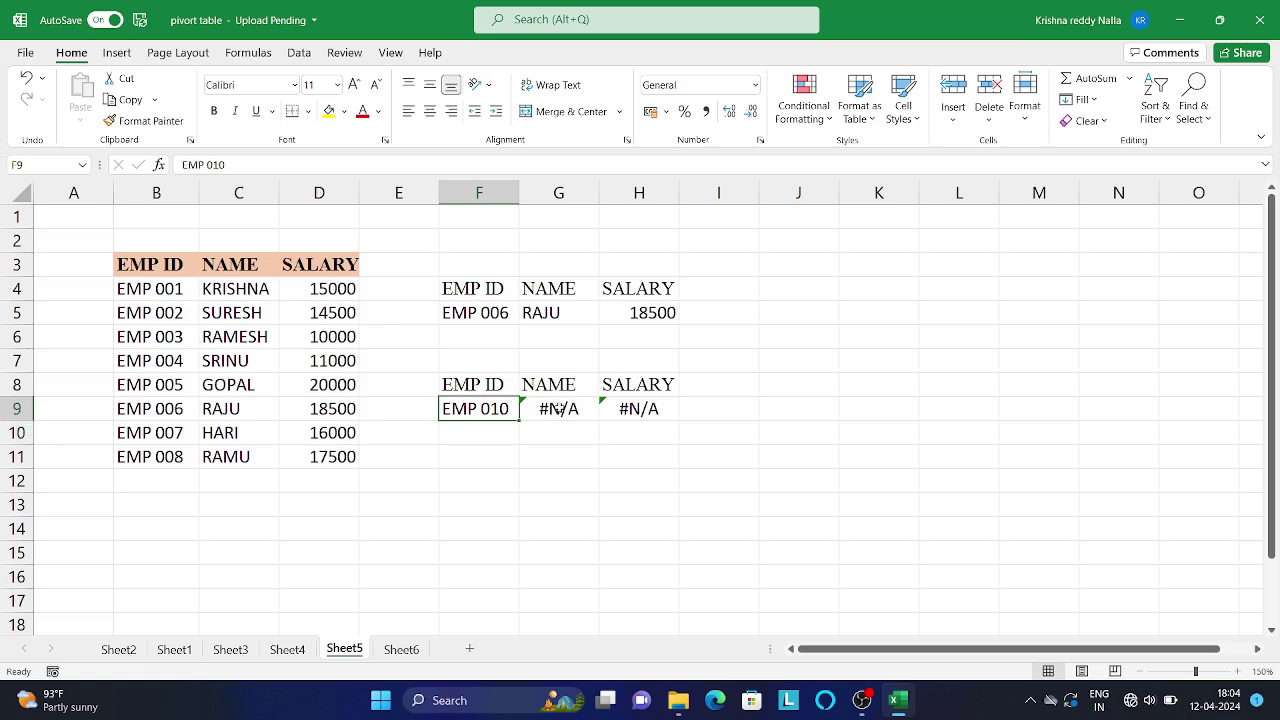
pyautogui.press('F2')
pyautogui.press('BackSpace')
pyautogui.press('BackSpace')
pyautogui.write('05')
pyautogui.press('Return')
# Step: Add "INCORRECT EMP ID" as the if_not_found argument of the XLOOKUP formula in name cell G9
pyautogui.click(558, 408)
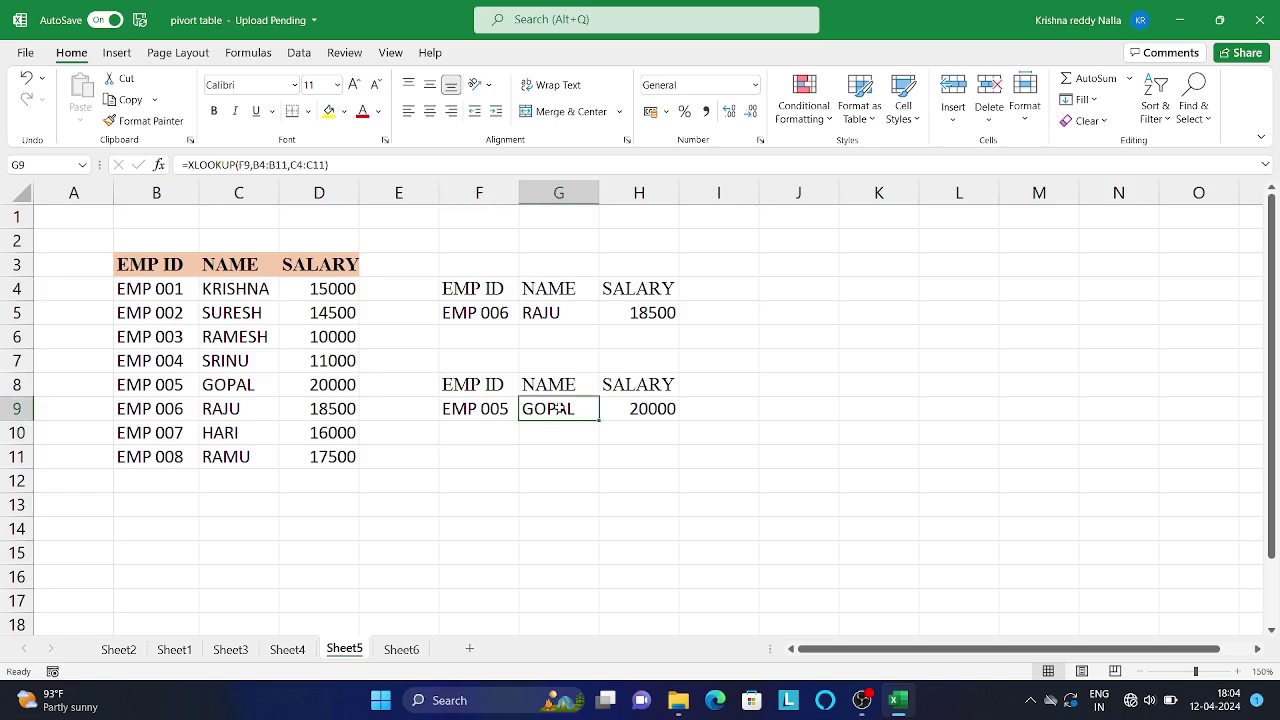
pyautogui.press('F2')
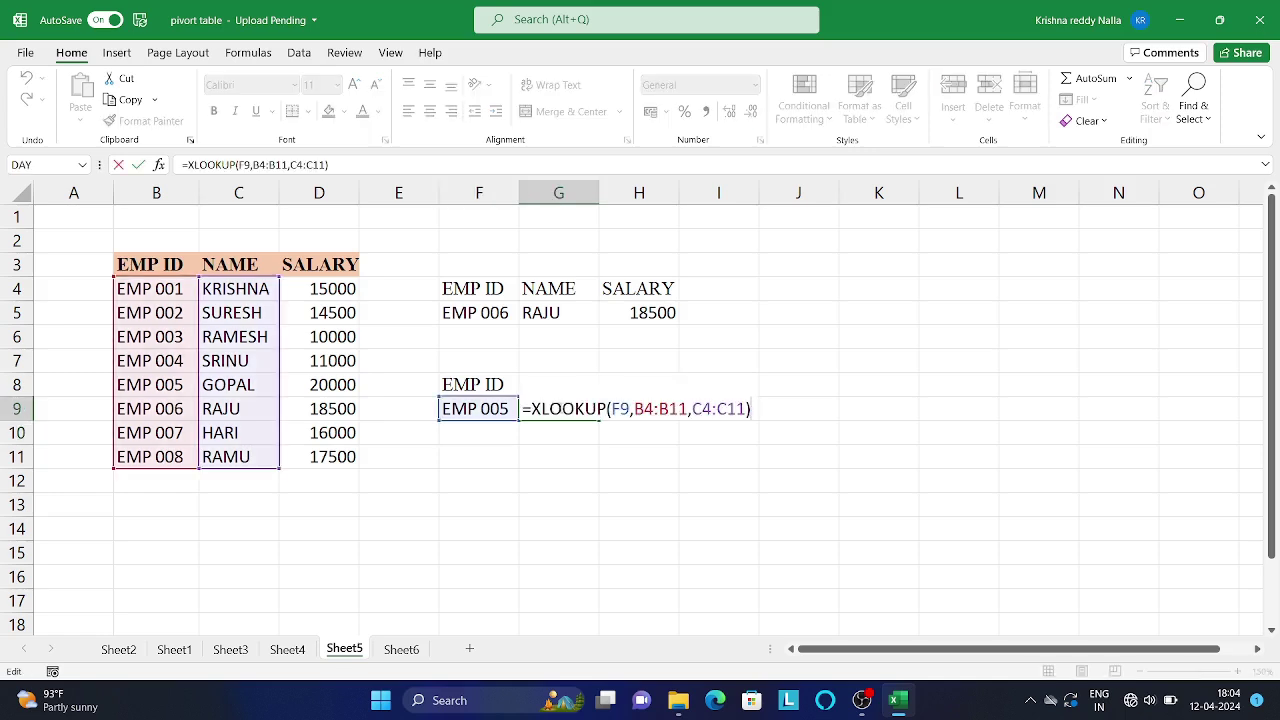
pyautogui.press('Return')
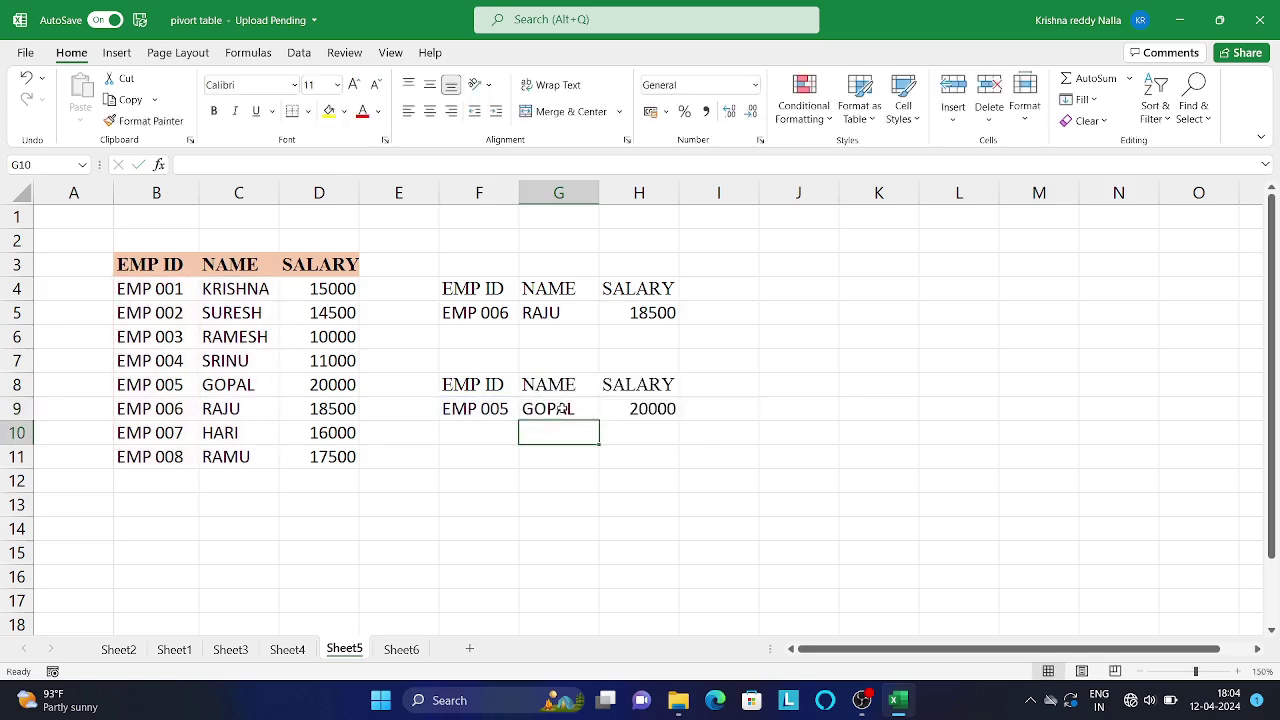
pyautogui.click(562, 409)
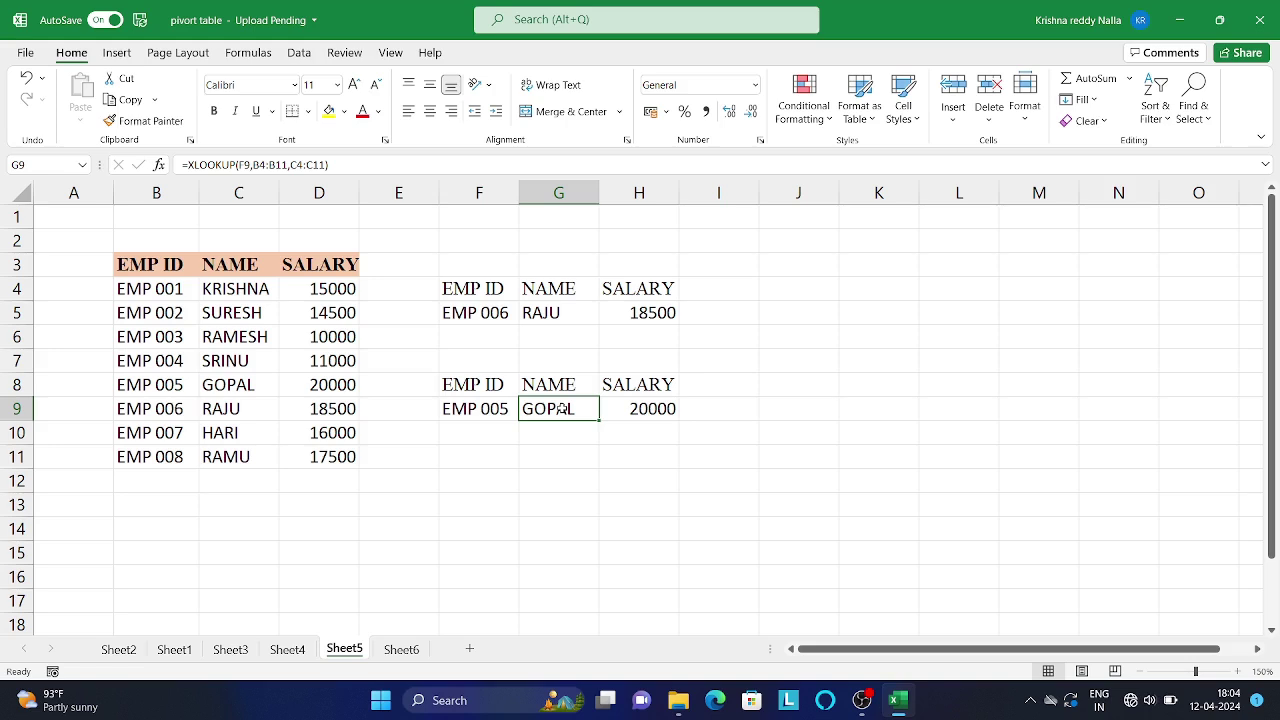
pyautogui.doubleClick(562, 409)
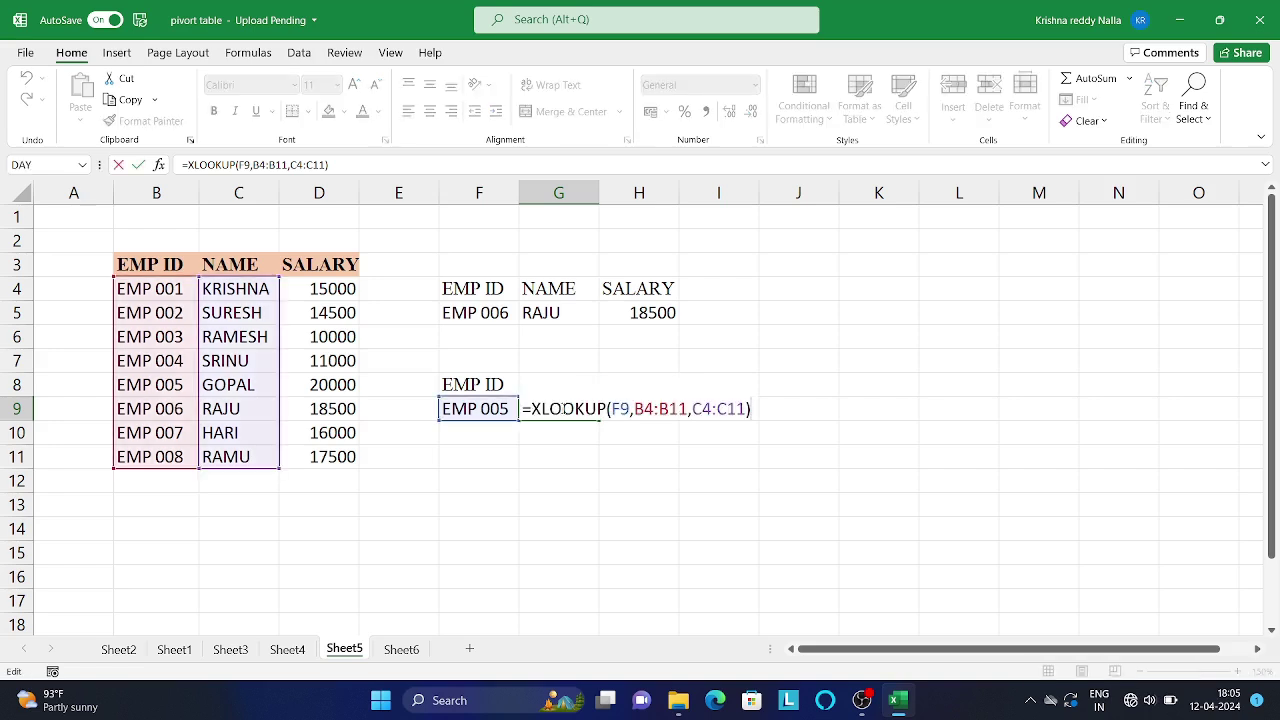
pyautogui.press('Left')
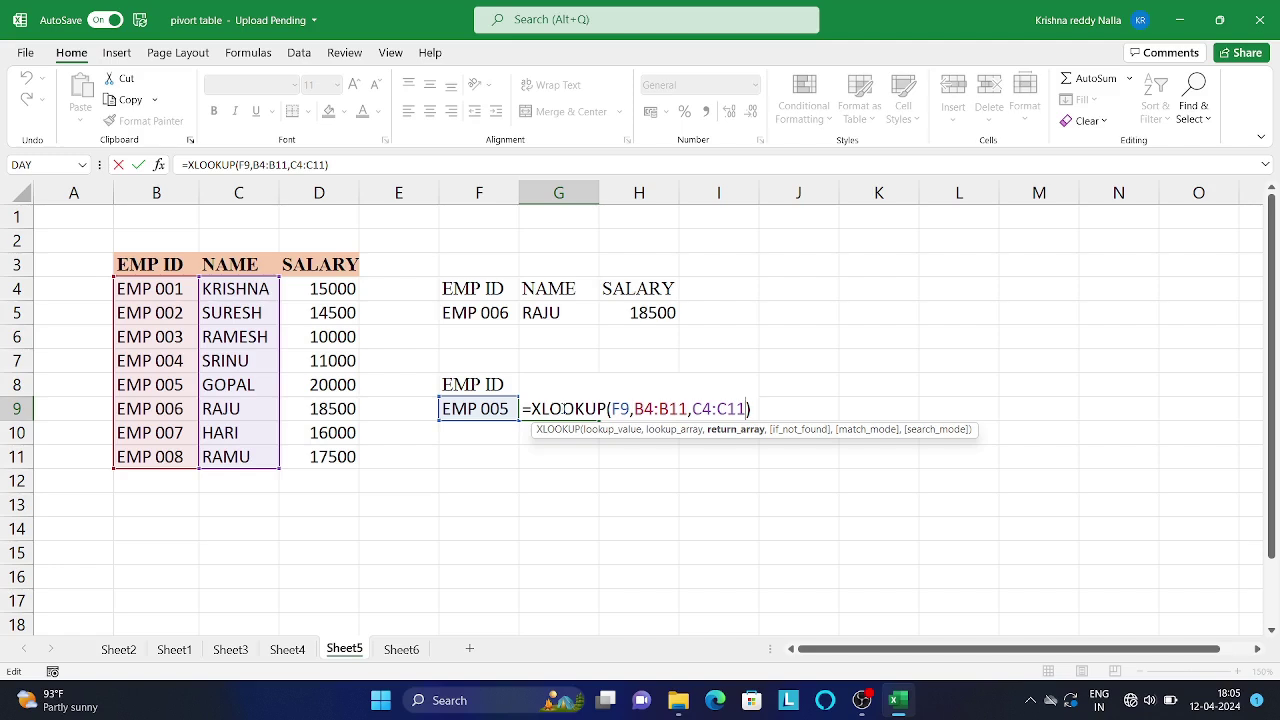
pyautogui.write(',')
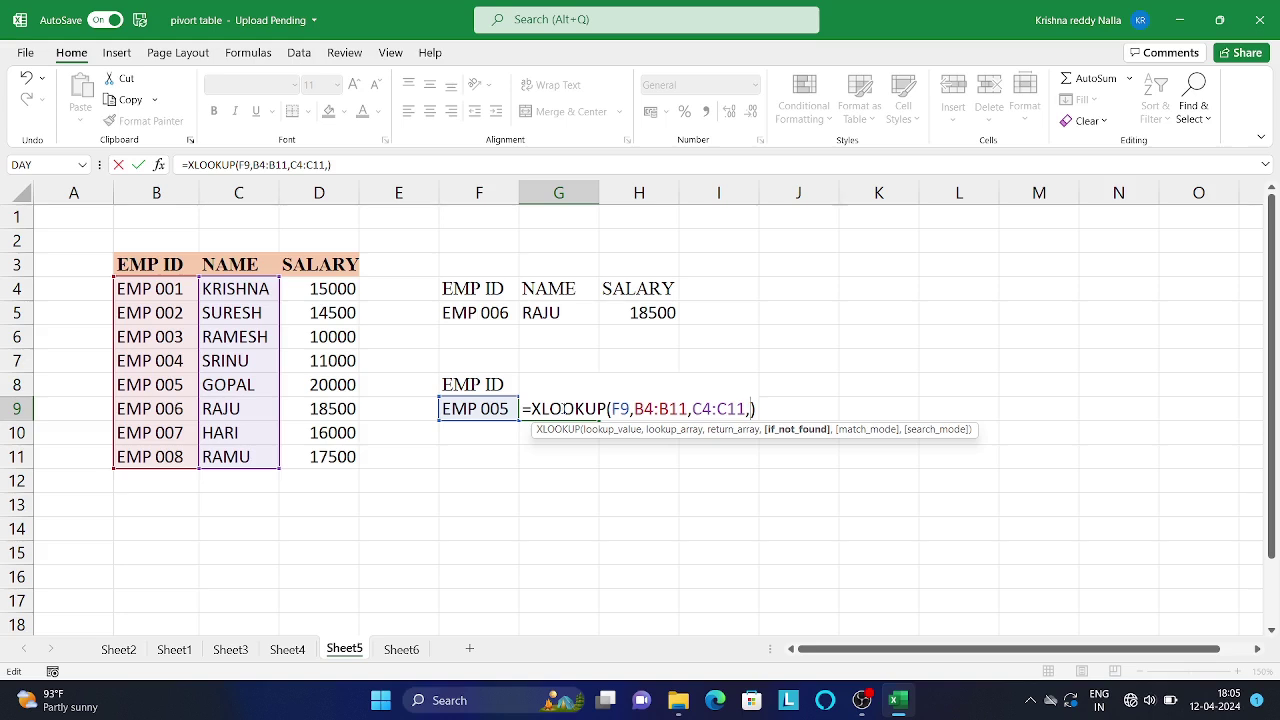
pyautogui.write('""')
pyautogui.write('IN')
pyautogui.write('CORRE')
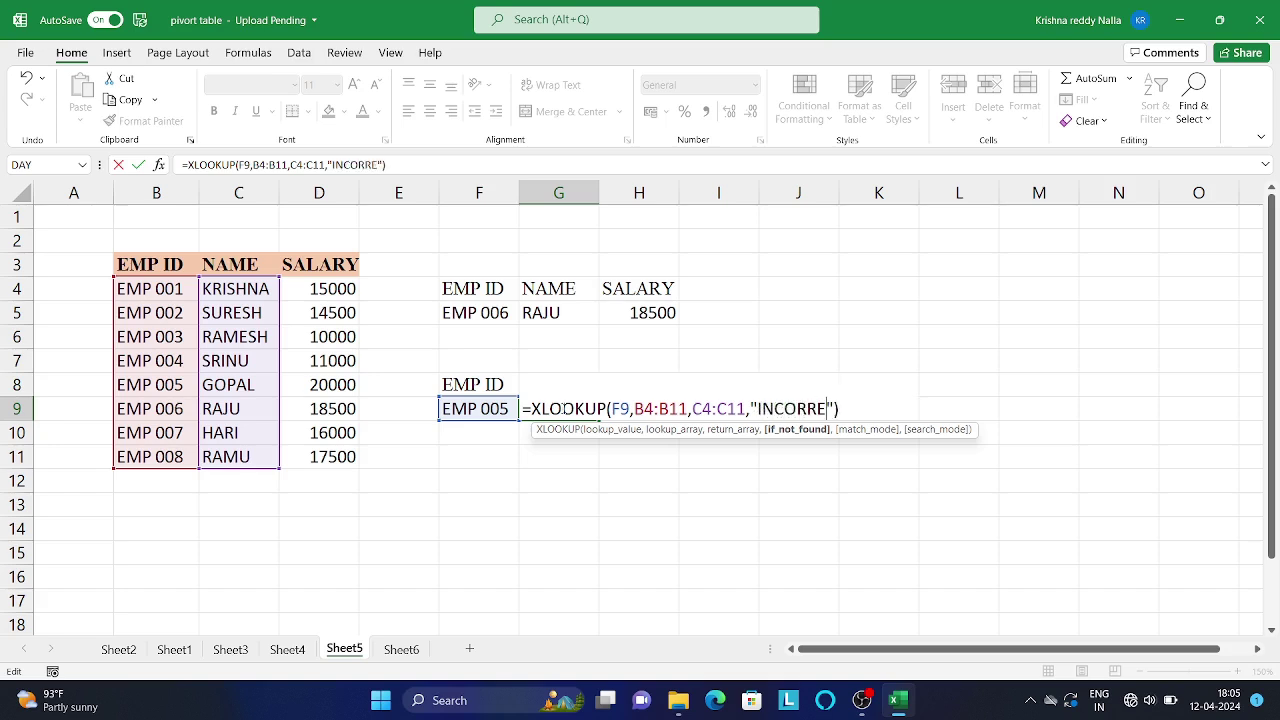
pyautogui.write('CT ')
pyautogui.write('EMP I')
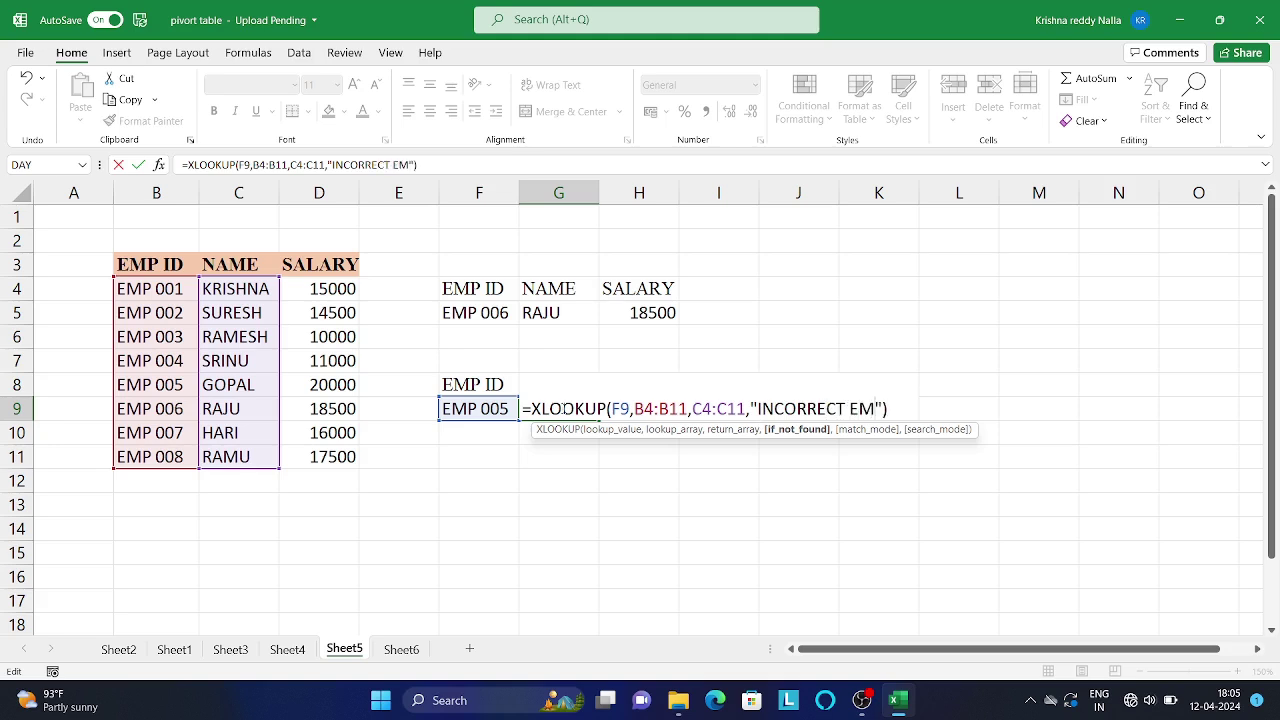
pyautogui.write('D')
pyautogui.press('Return')
# Step: Add "INCORRECT EMP ID" as the if_not_found argument of the XLOOKUP formula in salary cell H9
pyautogui.press('Up')
pyautogui.press('Right')
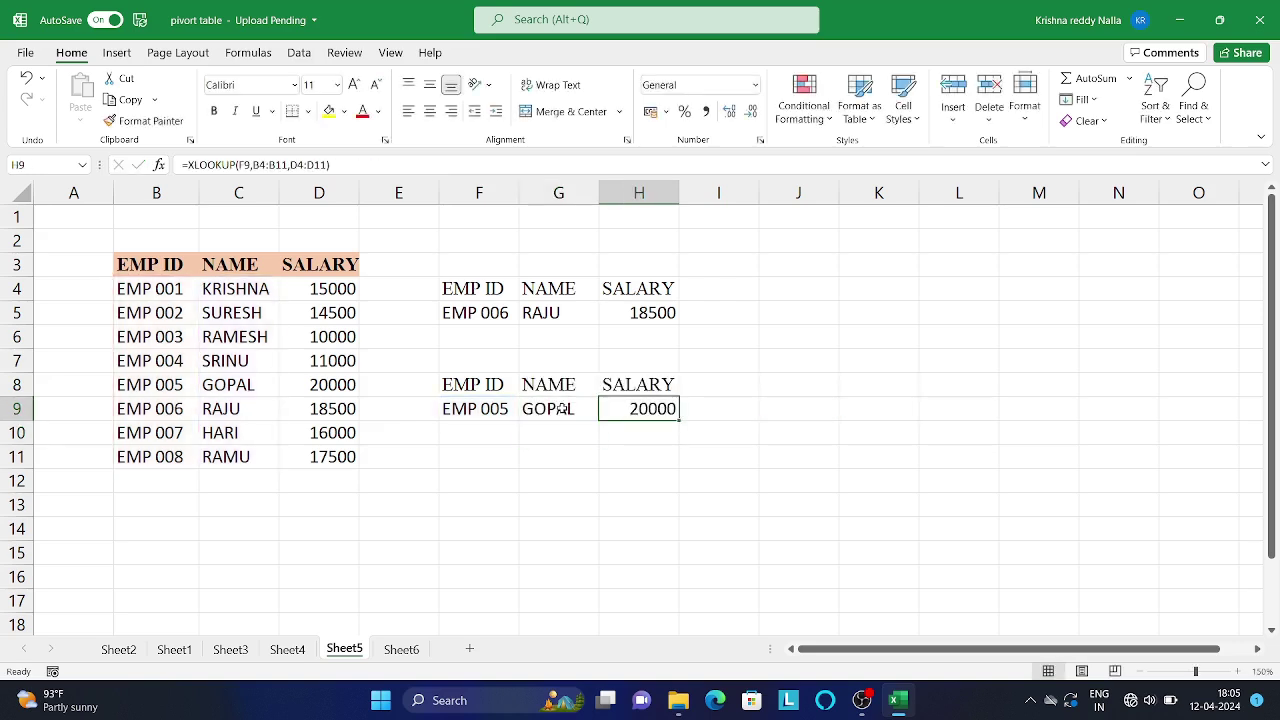
pyautogui.press('F2')
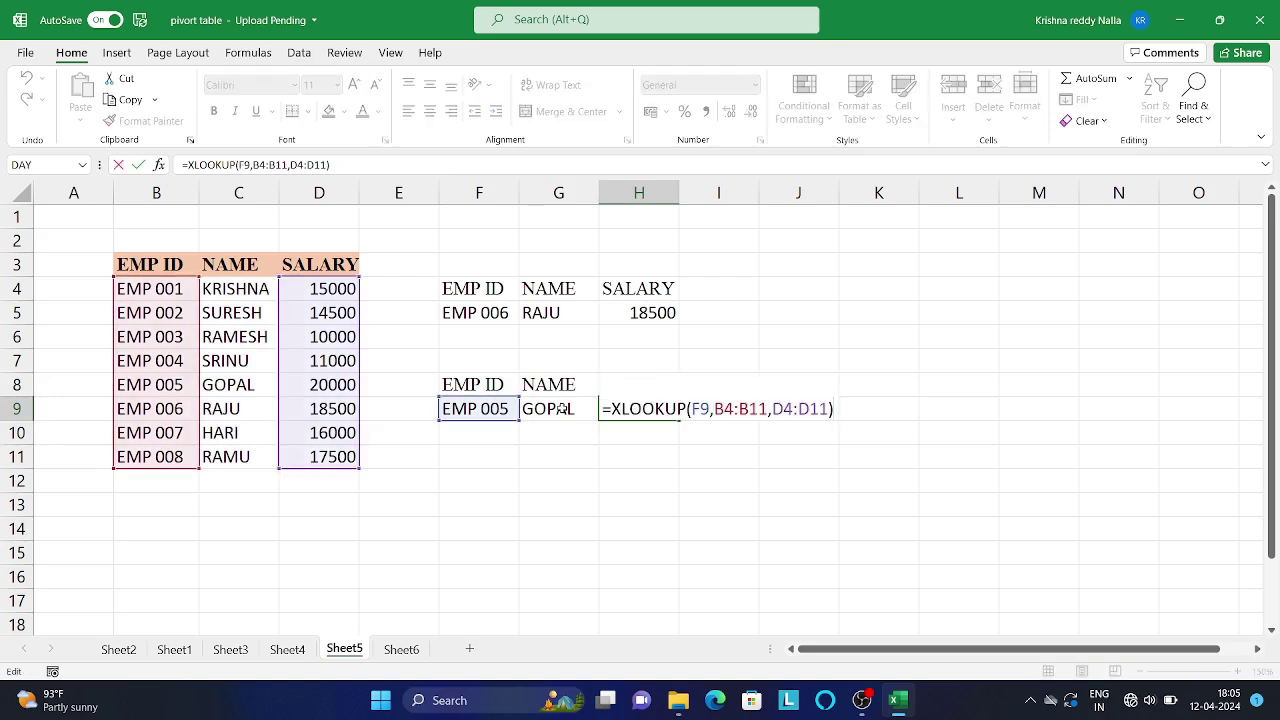
pyautogui.press('Left')
pyautogui.write(',')
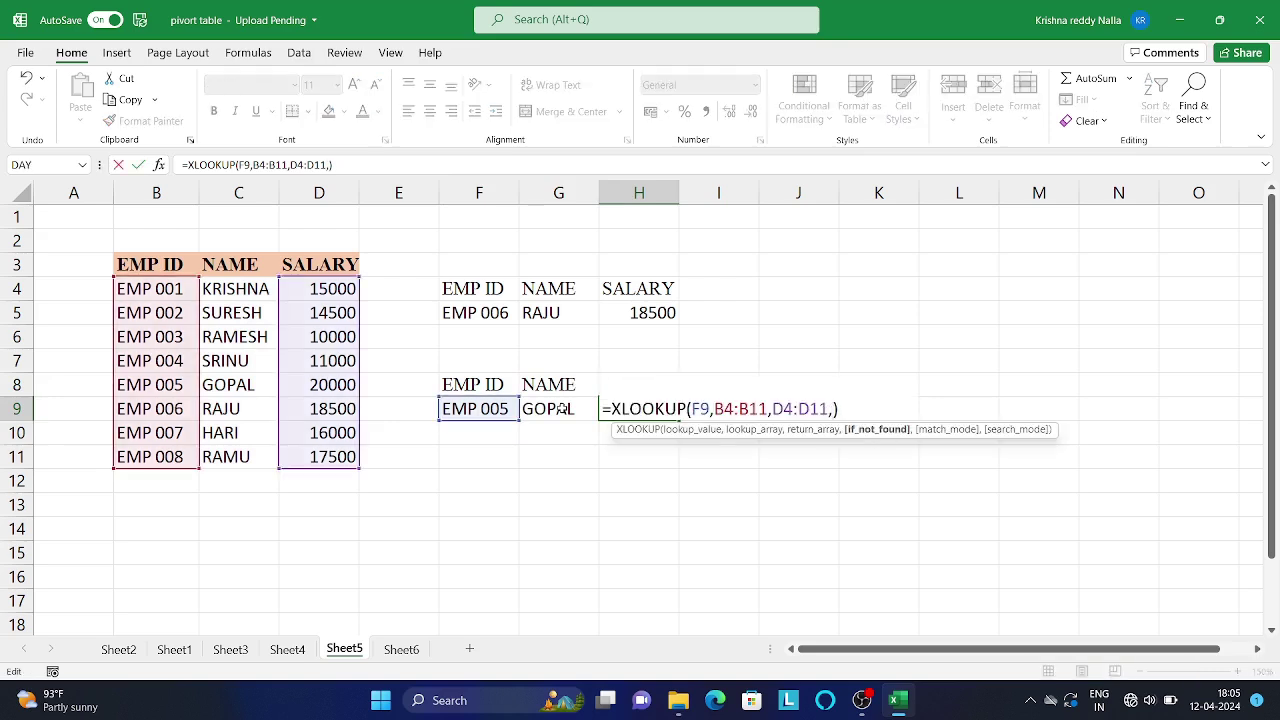
pyautogui.write('""')
pyautogui.write('INCOR')
pyautogui.write('RECT EM')
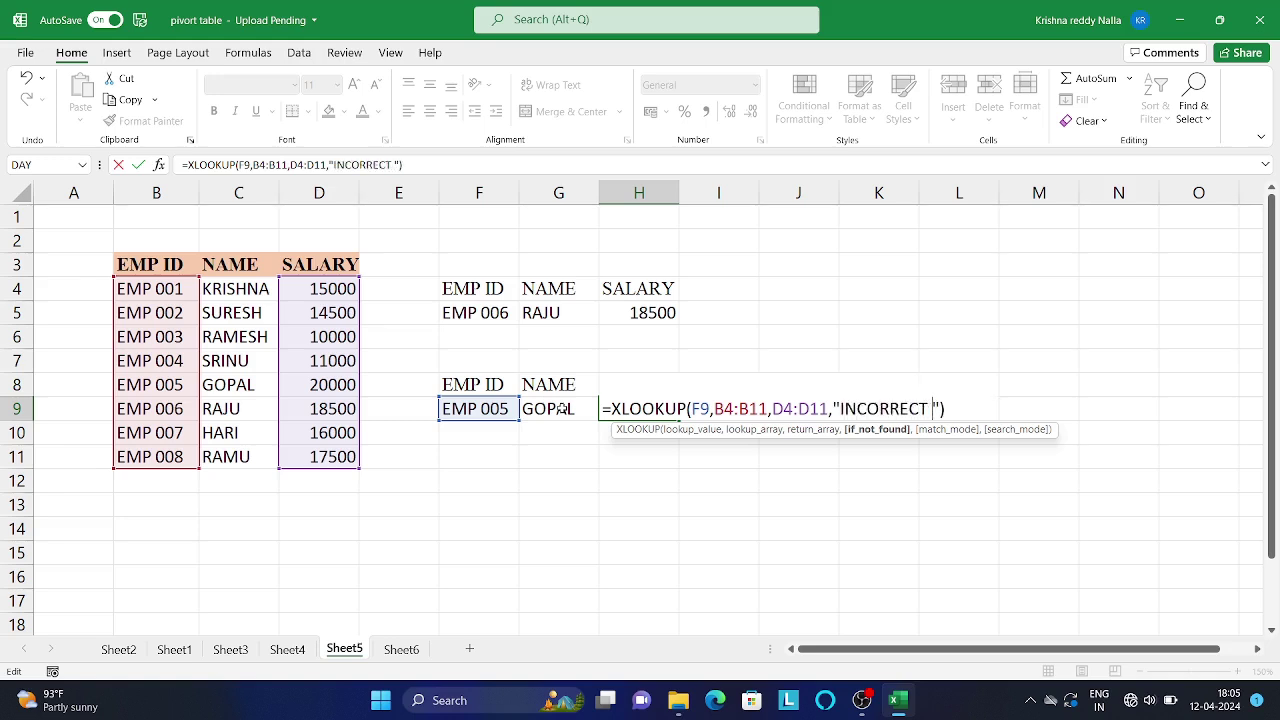
pyautogui.write('P ID')
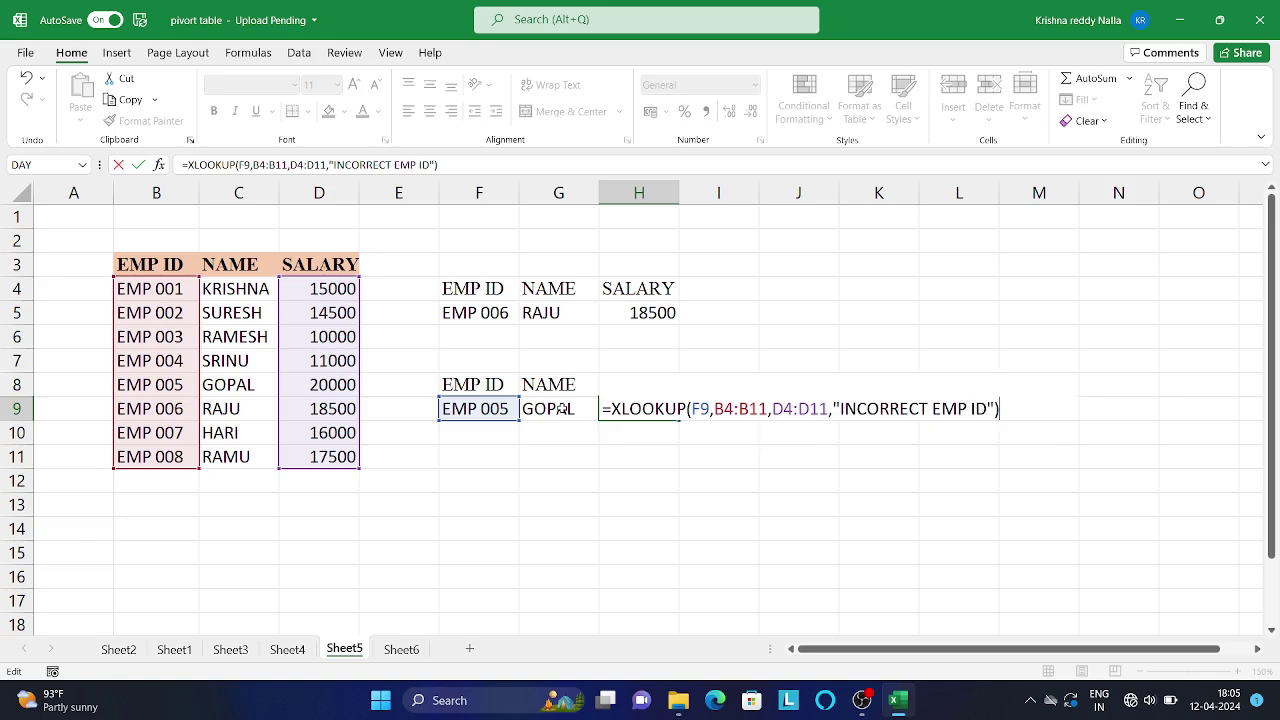
pyautogui.press('Return')
# Step: Test the not-found text by entering in F9 an employee ID that is missing from the source table
pyautogui.press('Left')
pyautogui.press('Left')
pyautogui.press('Up')
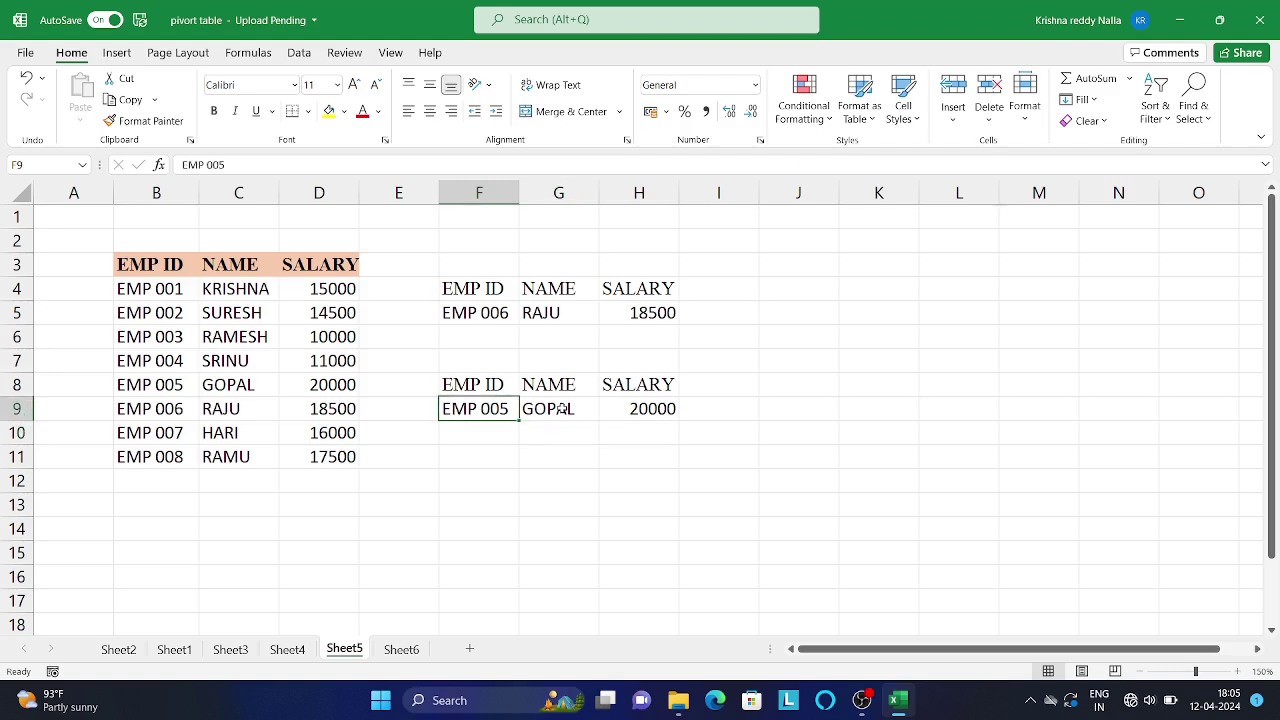
pyautogui.write('EMP')
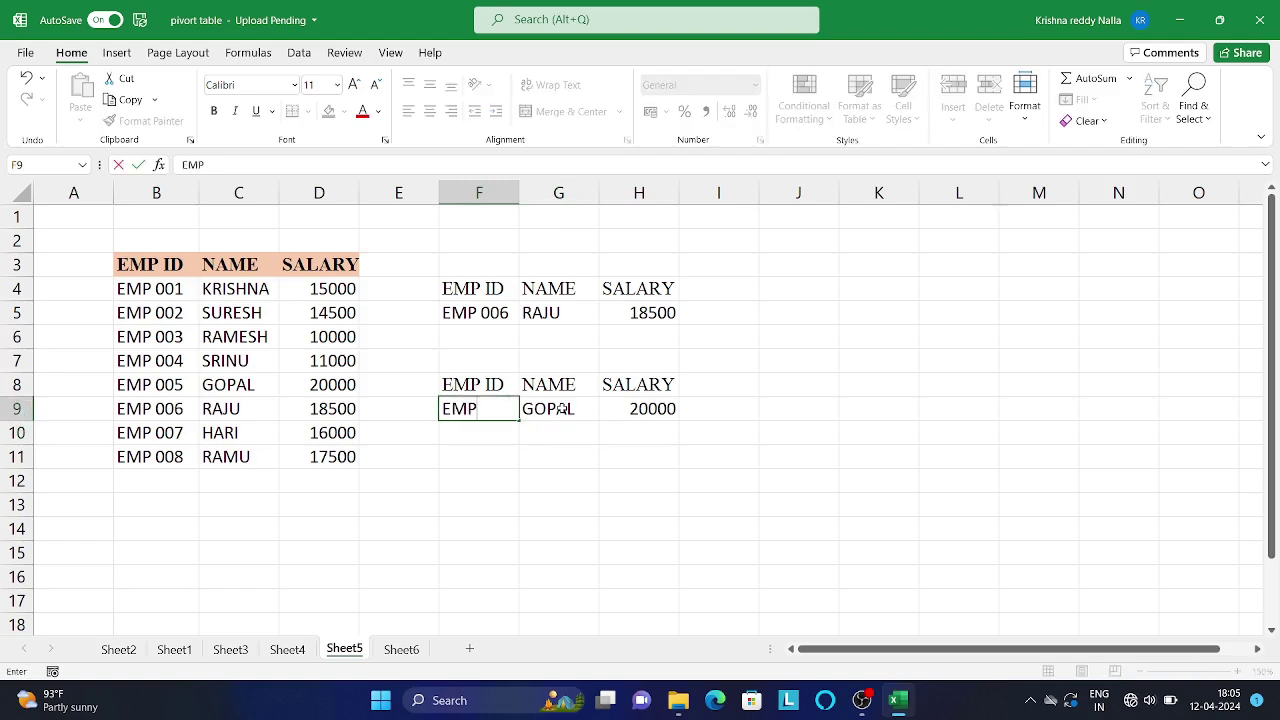
pyautogui.write(' 010')
pyautogui.press('Return')
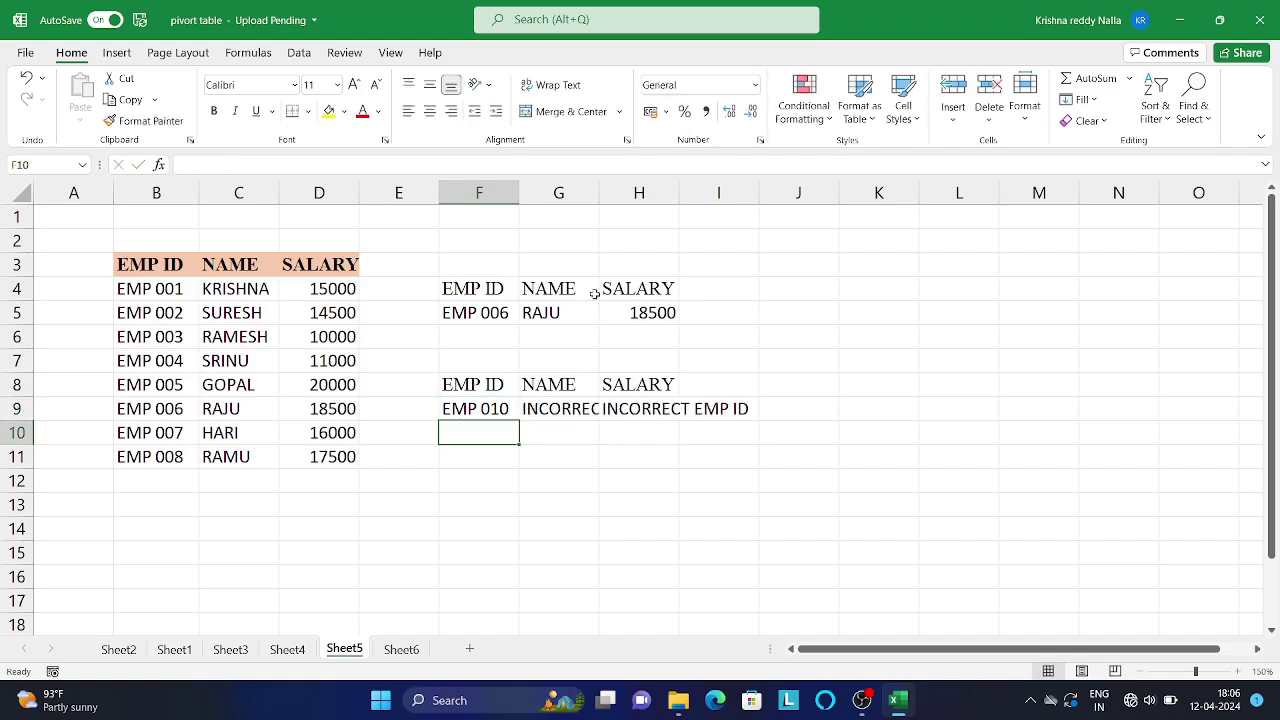
# Step: Widen columns G and H to fit the full text in row 9
pyautogui.moveTo(598, 197); pyautogui.dragTo(674, 197)
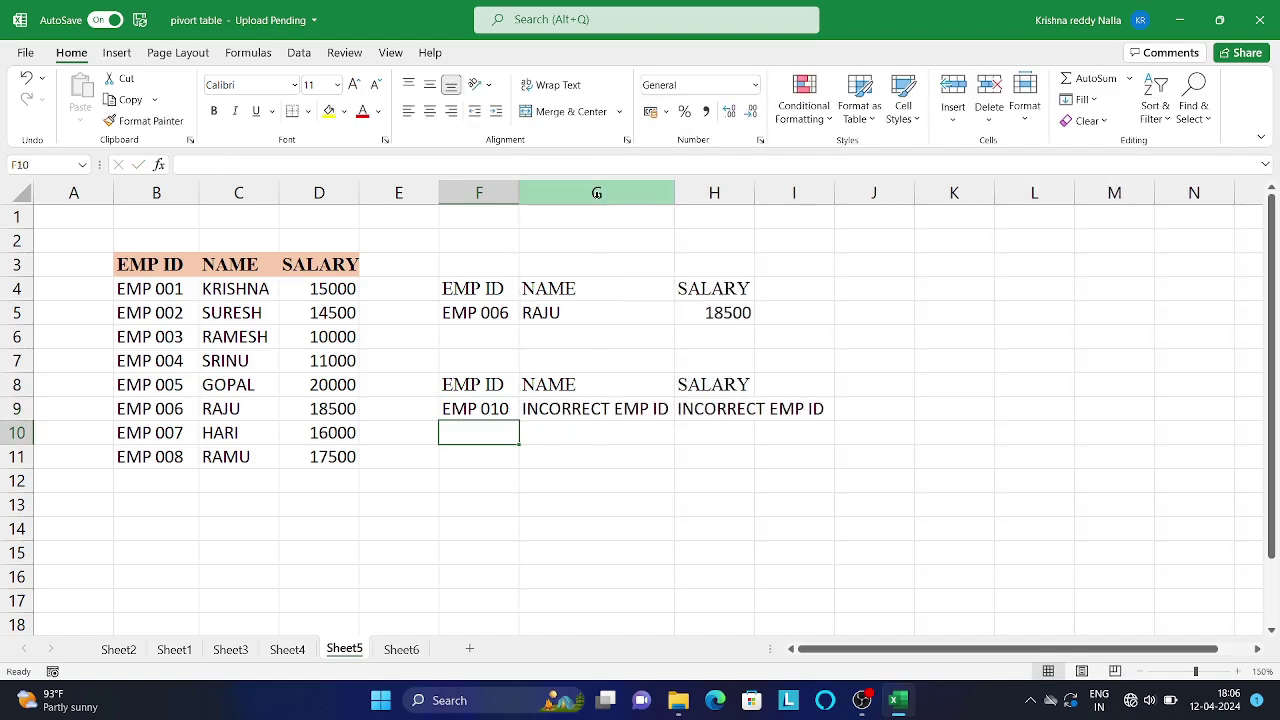
pyautogui.moveTo(755, 198); pyautogui.dragTo(755, 198)
pyautogui.doubleClick(755, 198)
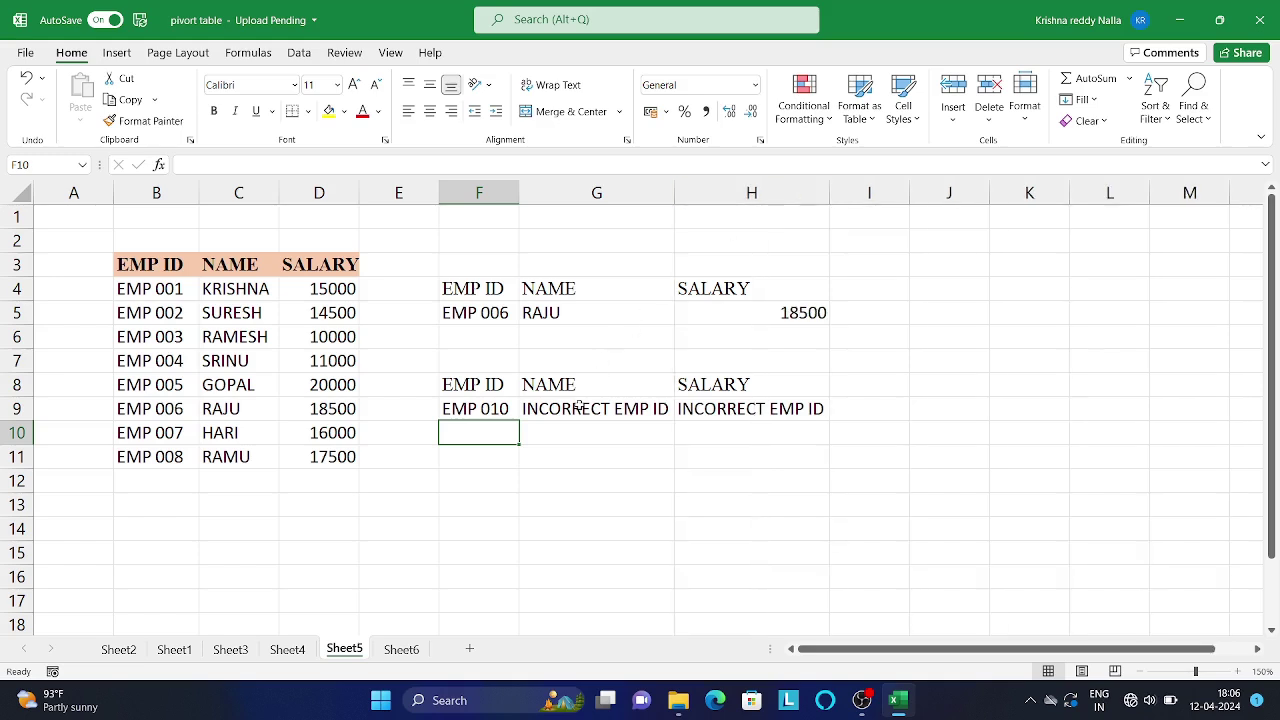
# Step: Replace the missing ID in F9 with the third employee's ID from the source table
pyautogui.click(489, 410)
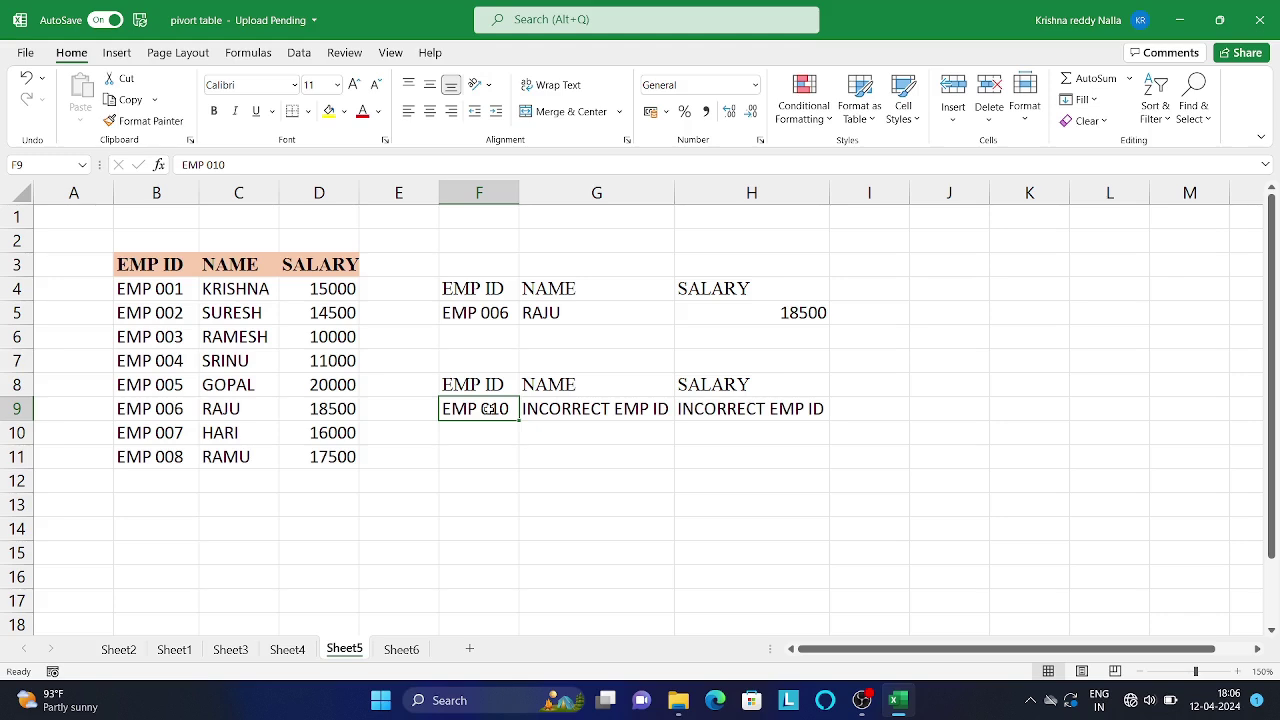
pyautogui.write('EMP ')
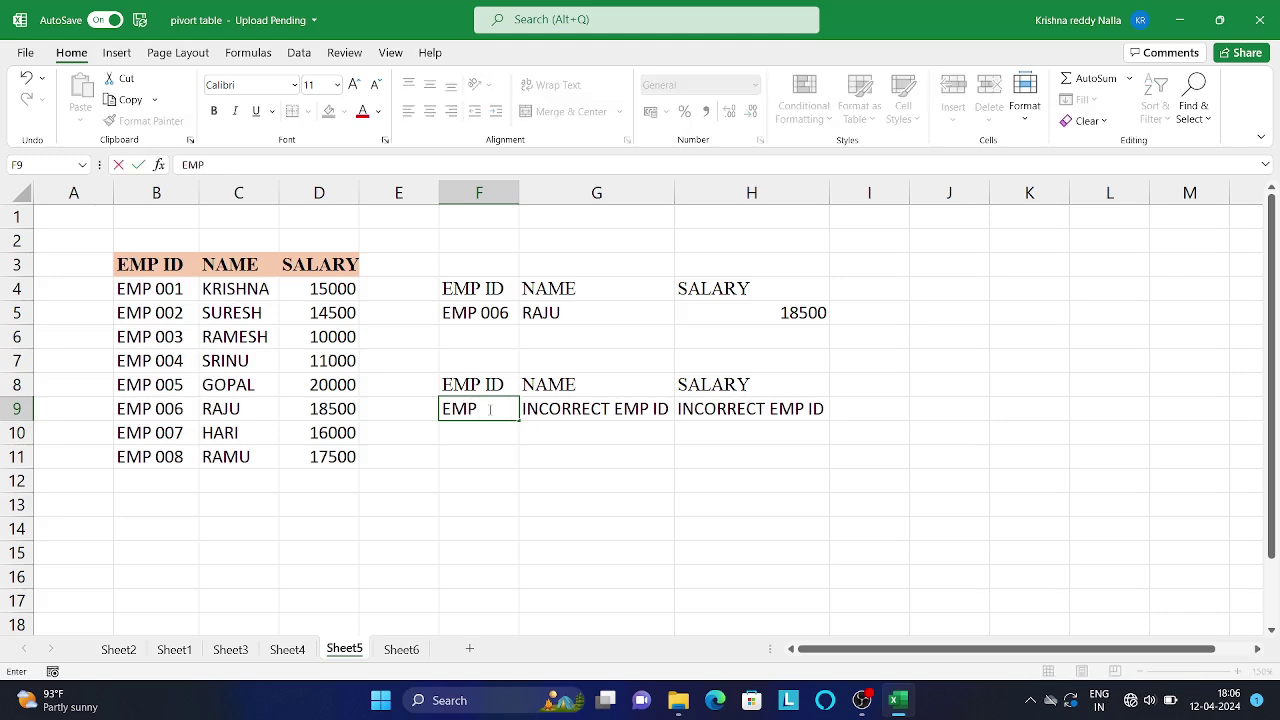
pyautogui.write('003')
pyautogui.press('Return')
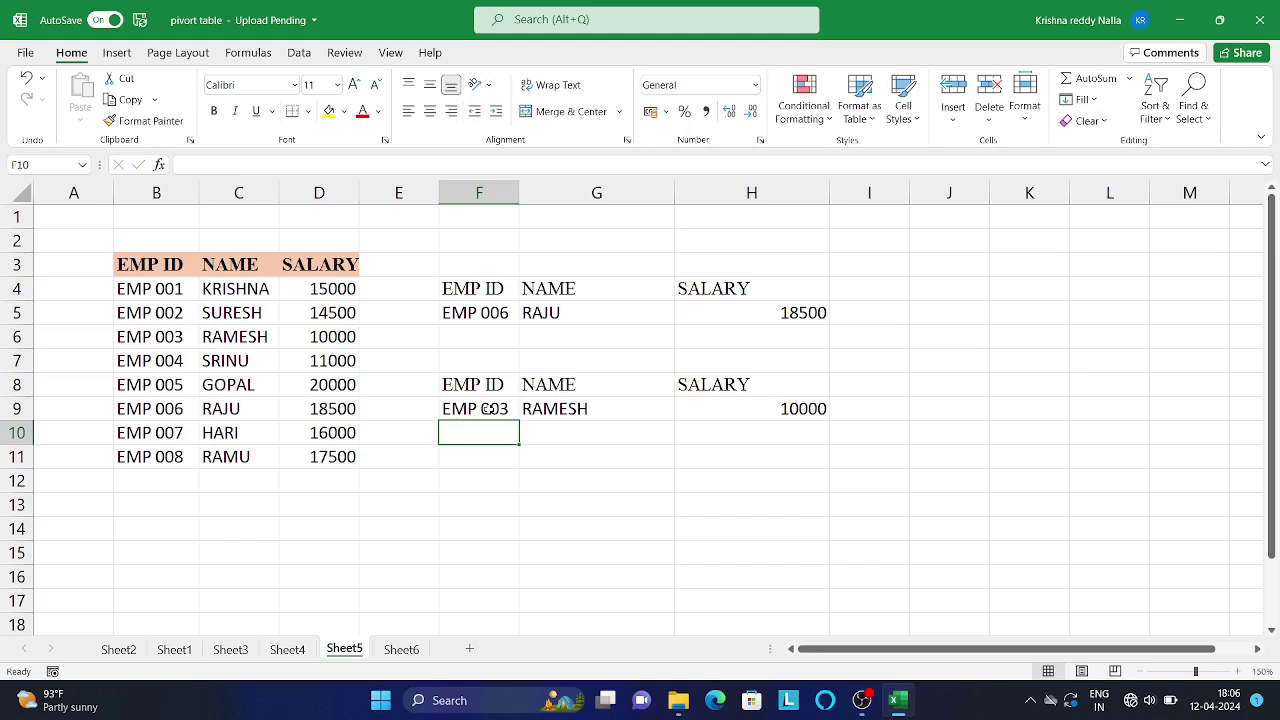
# Step: Change the ID in F9 to the first employee's ID from the source table
pyautogui.click(489, 409)
pyautogui.press('F2')
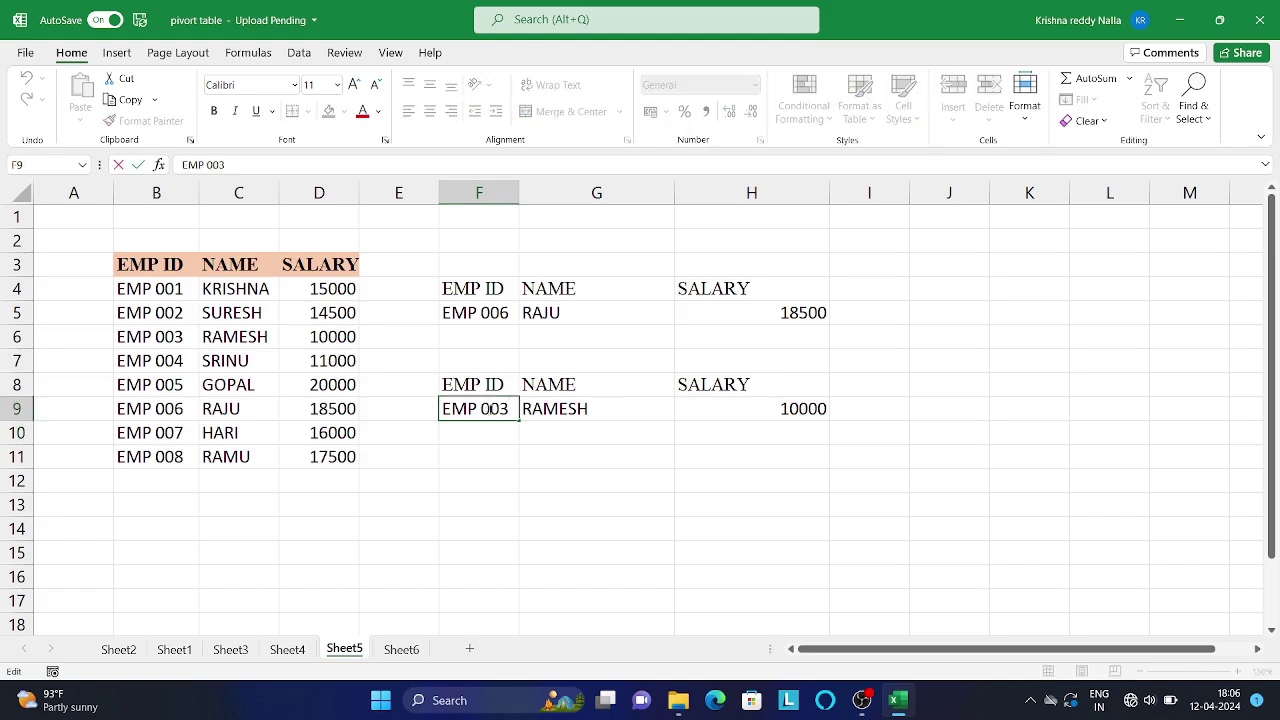
pyautogui.press('BackSpace')
pyautogui.write('1')
pyautogui.press('Return')
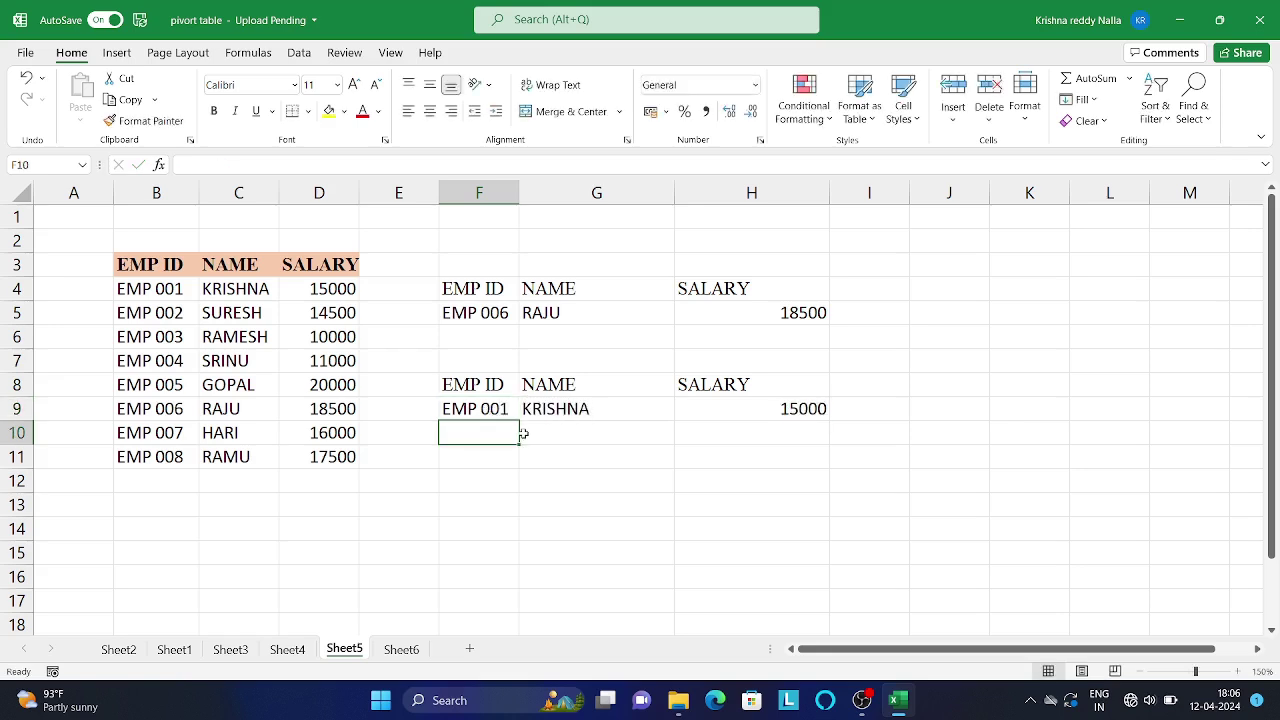
# Step: Change the ID in F9 to the seventh employee's ID from the source table
pyautogui.press('Up')
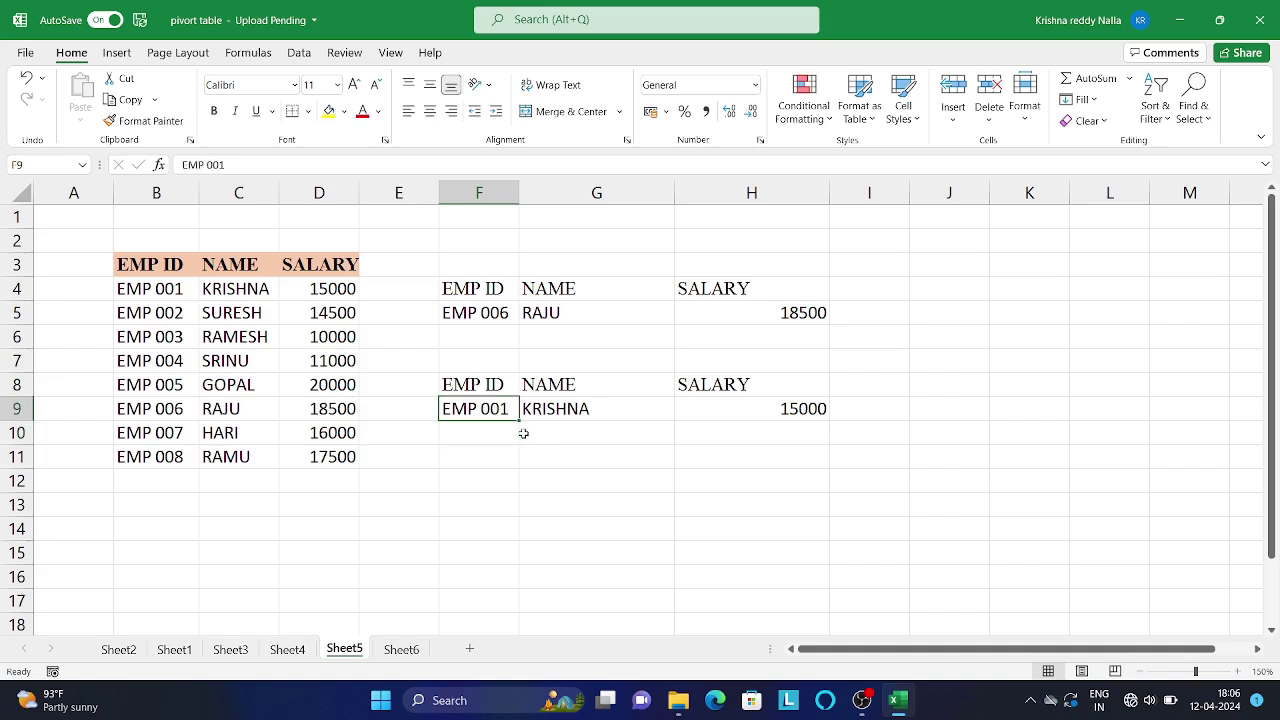
pyautogui.press('F2')
pyautogui.press('Left')
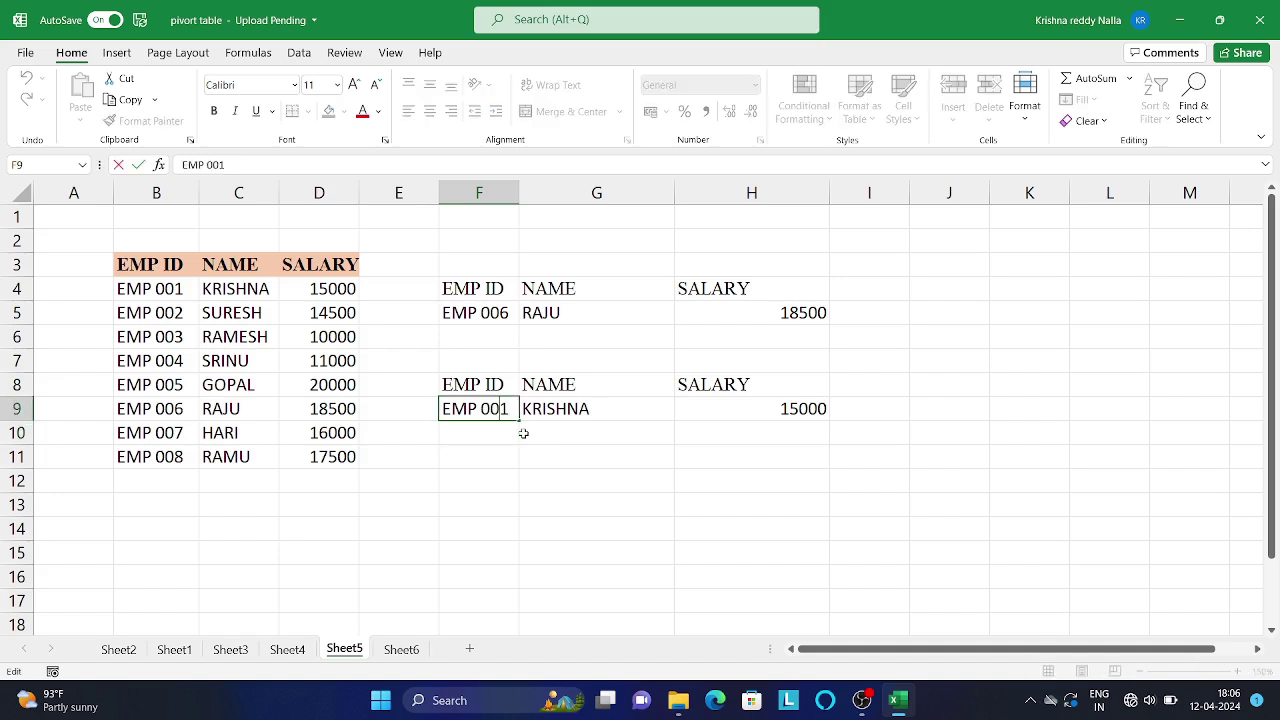
pyautogui.press('BackSpace')
pyautogui.press('BackSpace')
pyautogui.write('07')
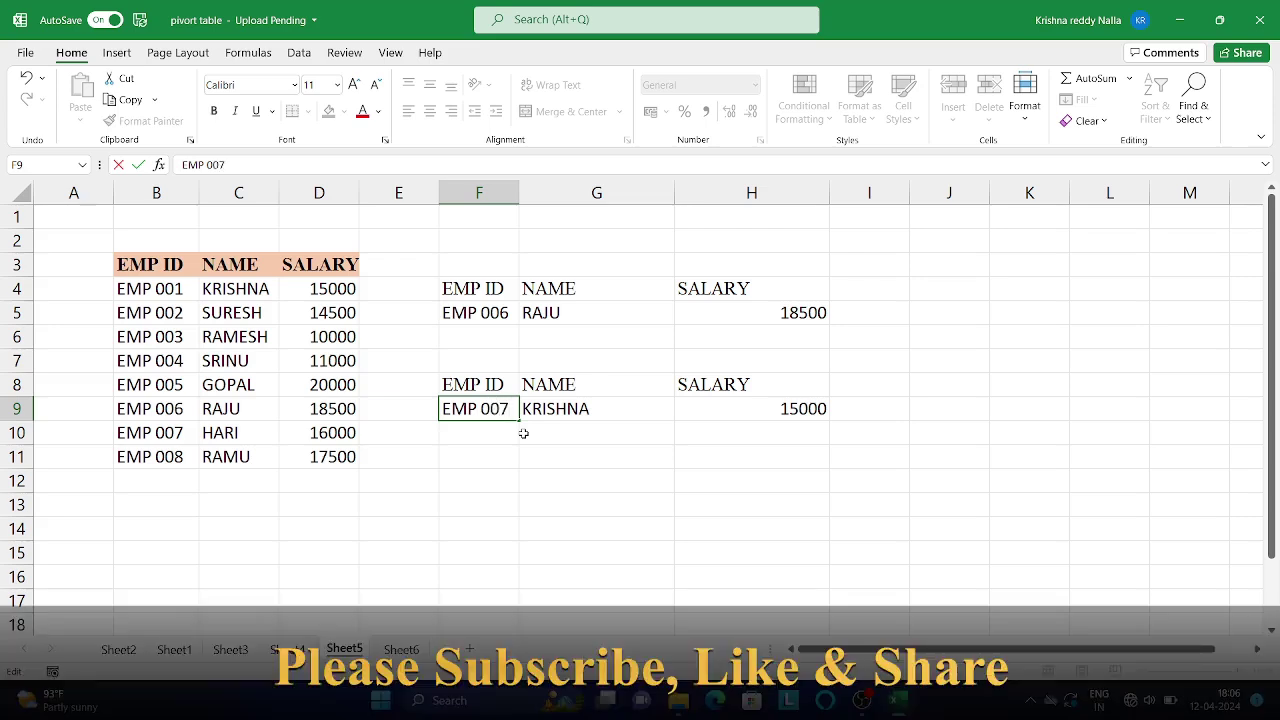
pyautogui.press('Return')
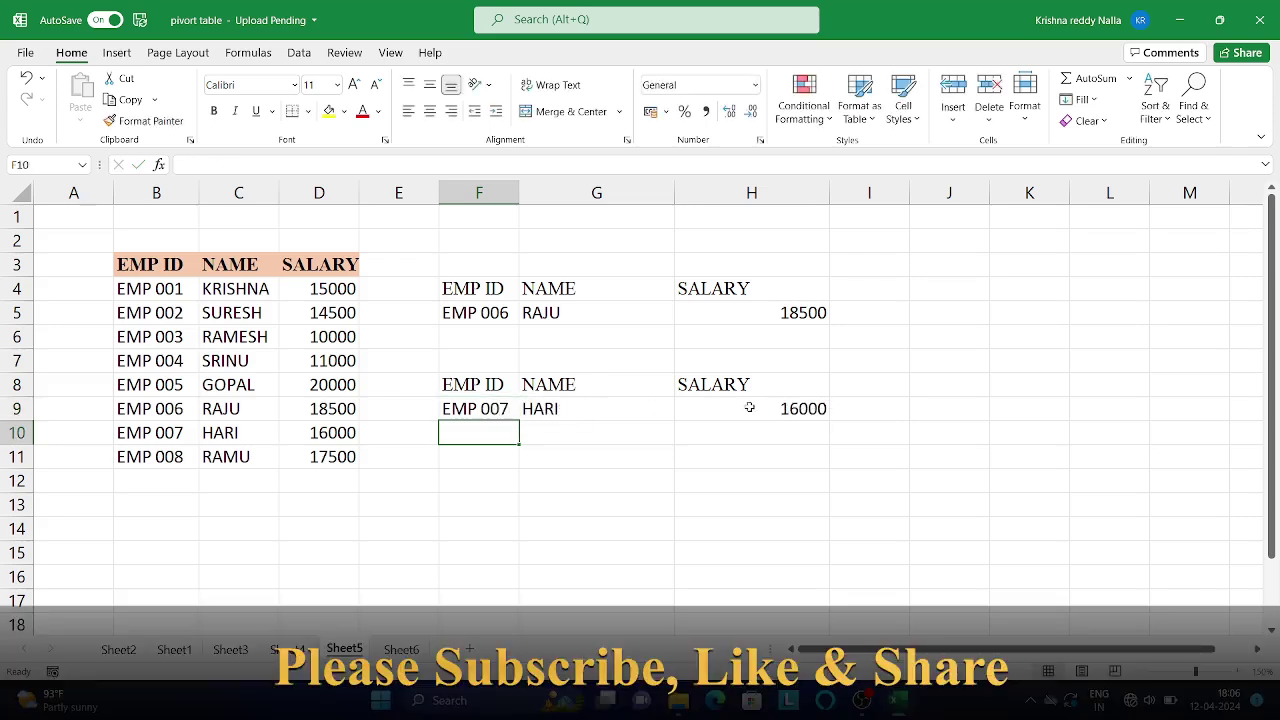